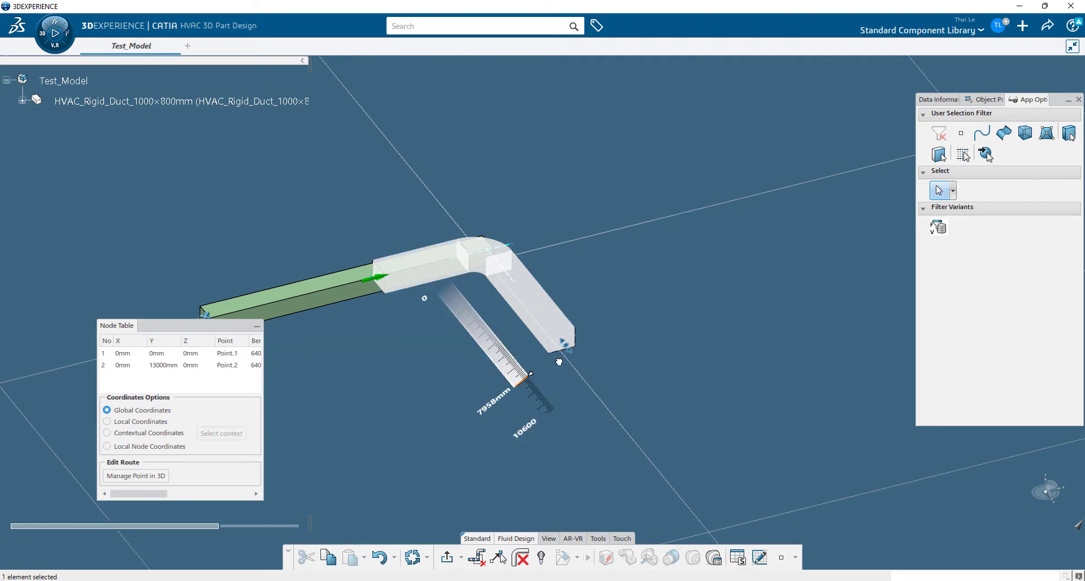
Step: Extend the 1000×800mm rigid duct route with nodes at about X 8038 mm, Y 13000 mm and X 8038 mm, Y 21984 mm
middle_drag(654, 339, 539, 311)
drag(560, 292, 650, 287)
click(551, 410)
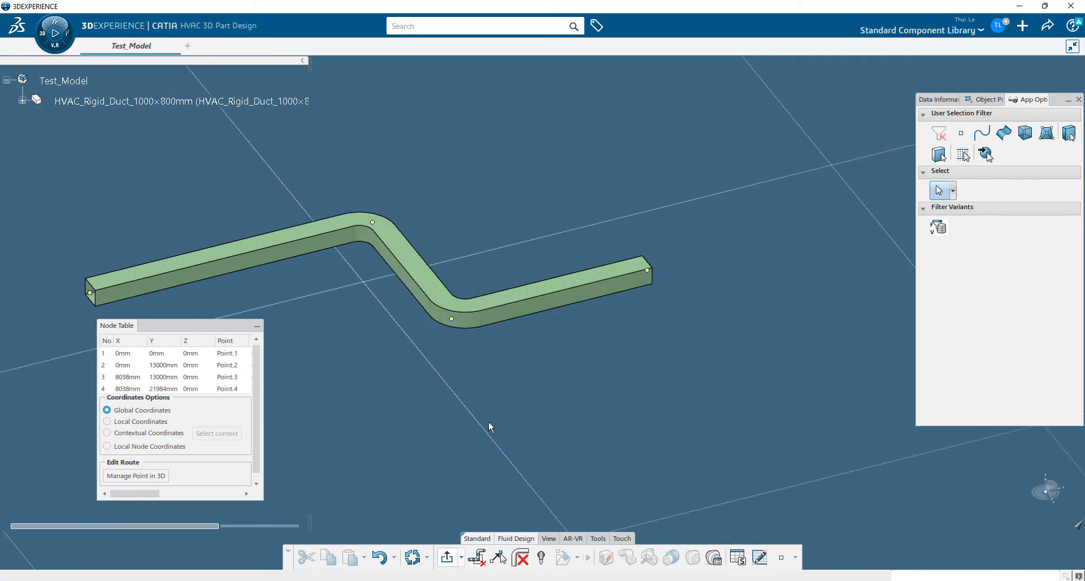
Step: Place the 90-degree horizontal HVAC elbow from the HVAC_Elbow subtype at the duct's first bend
middle_drag(476, 297, 503, 297)
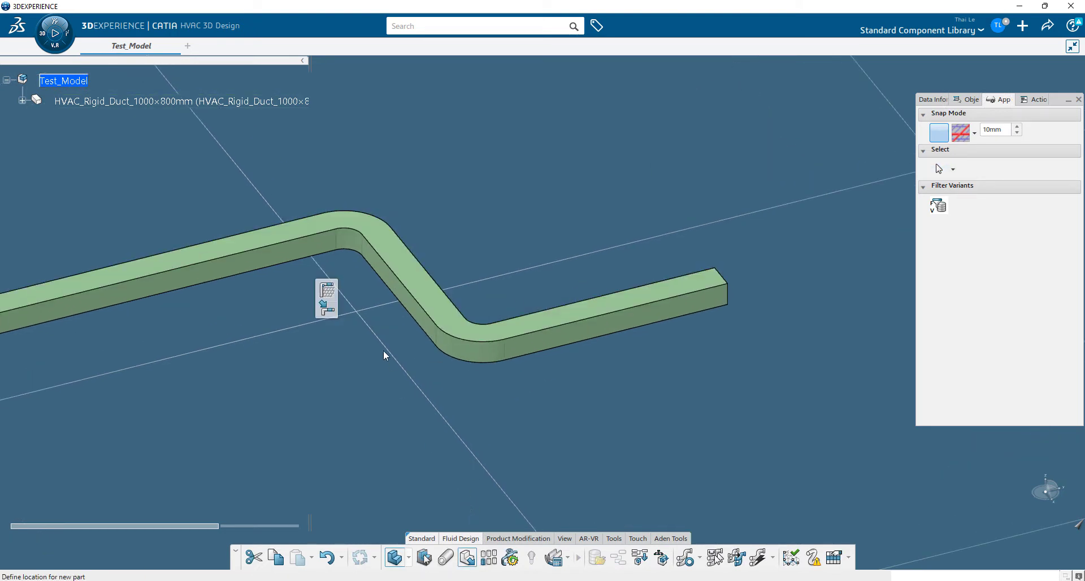
click(372, 226)
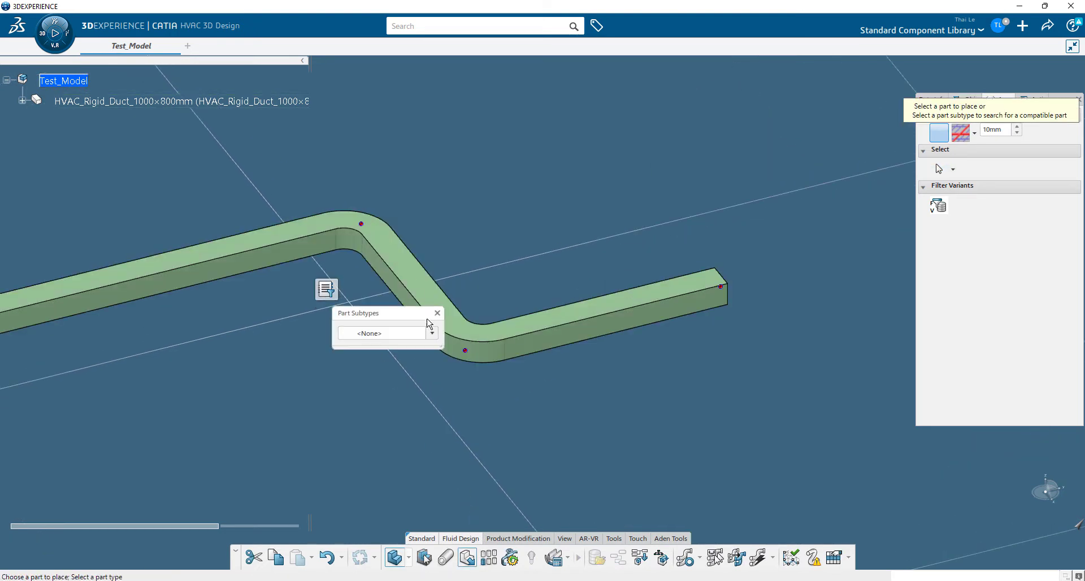
click(432, 333)
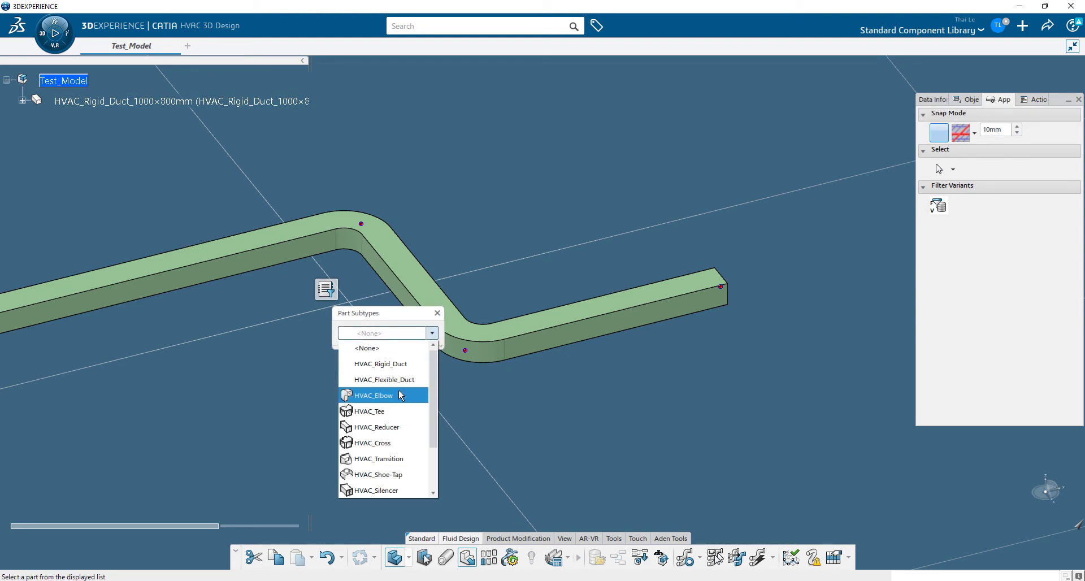
click(398, 394)
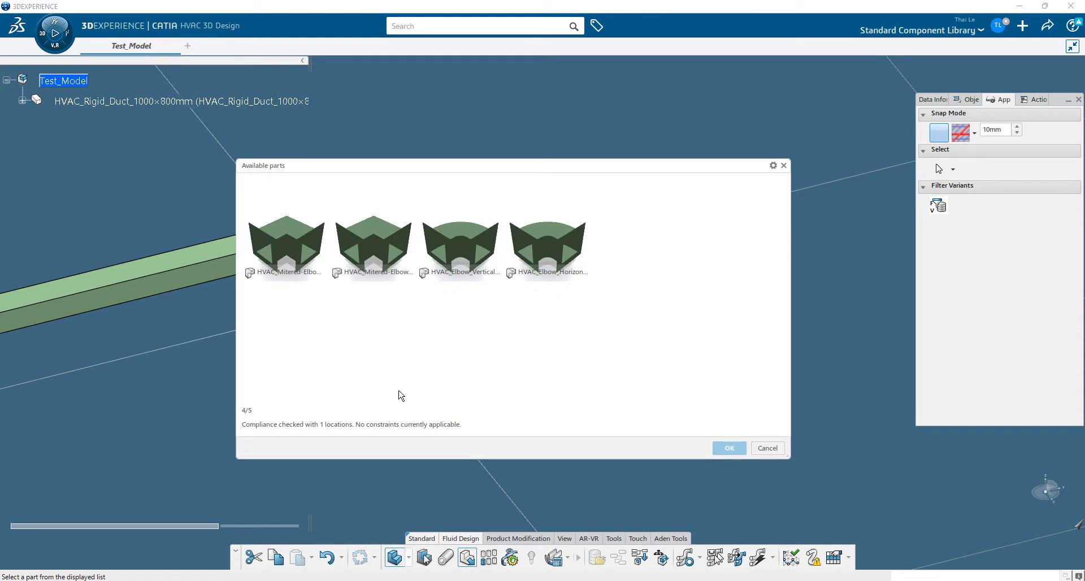
click(565, 230)
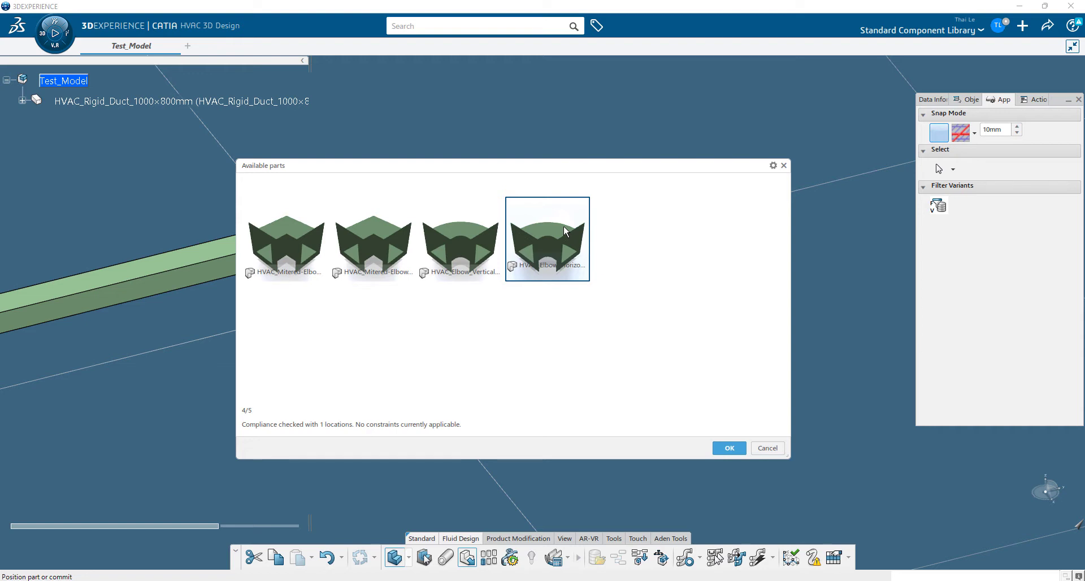
double_click(565, 230)
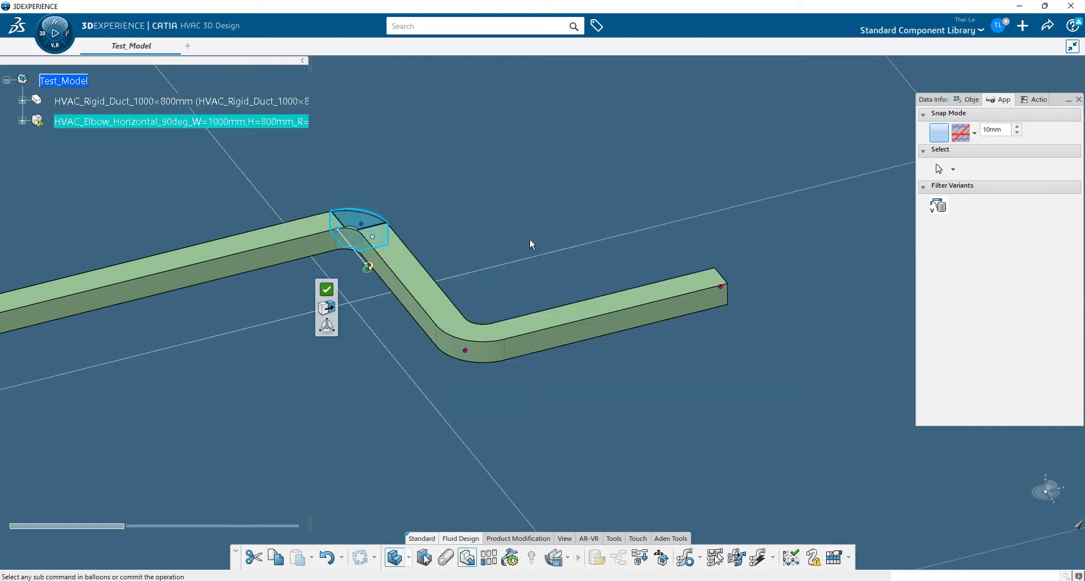
click(441, 238)
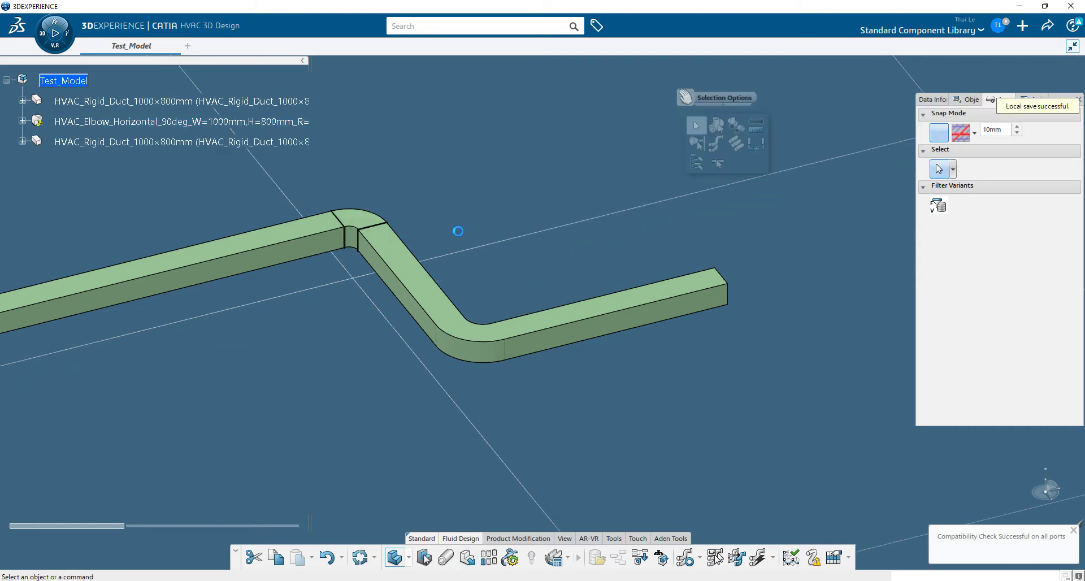
Step: Place another 90-degree horizontal HVAC elbow at the duct's second bend and check the first elbow in the model tree
click(481, 347)
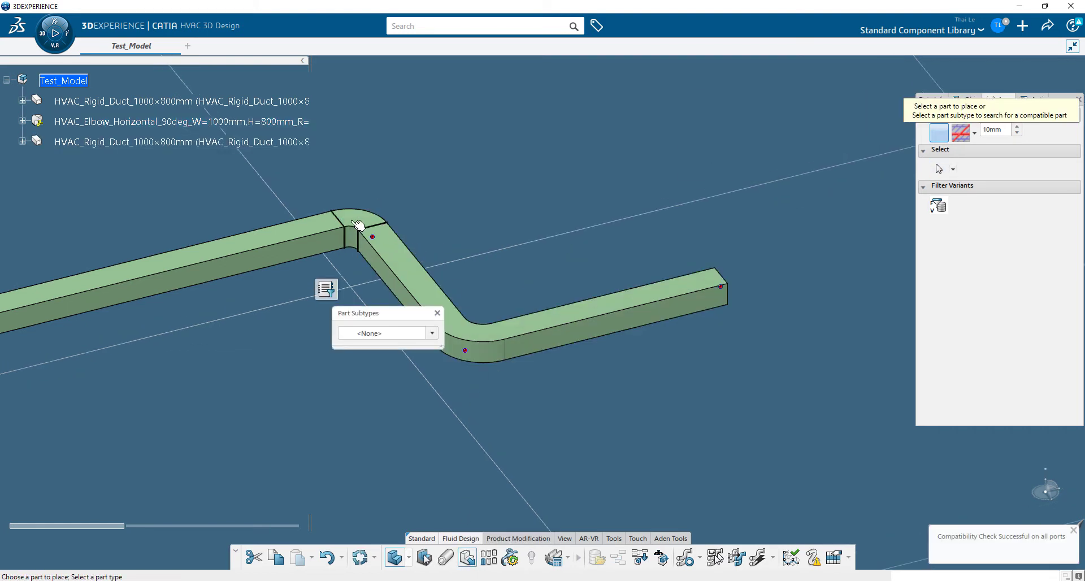
click(938, 168)
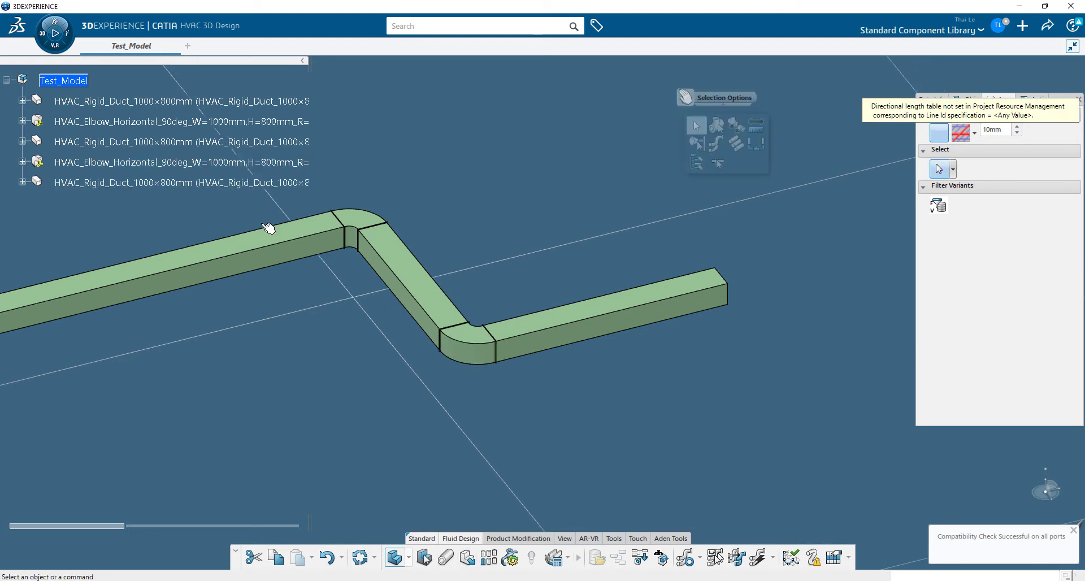
click(239, 123)
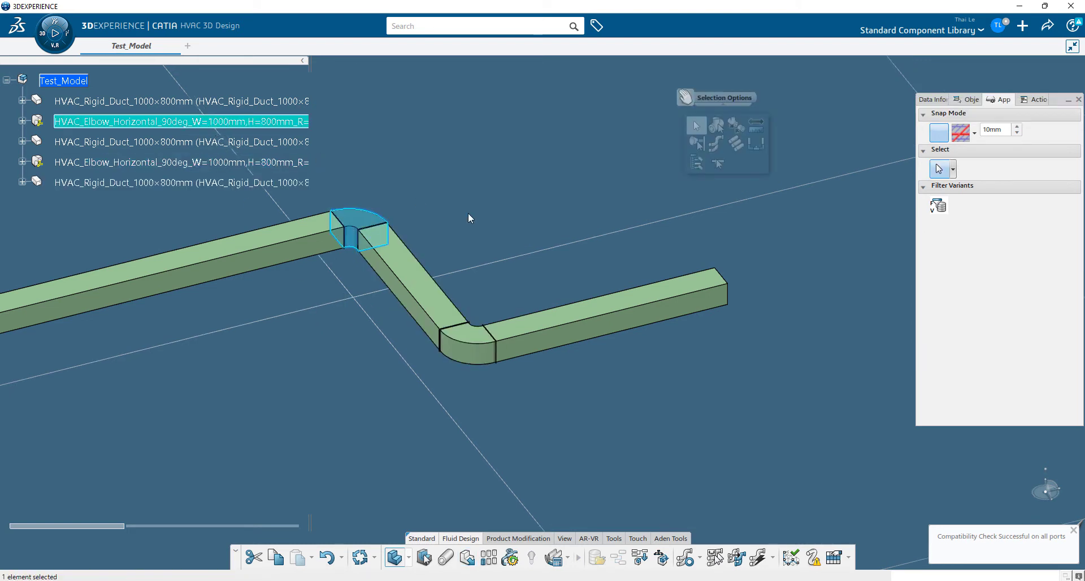
click(468, 213)
Step: Place the T-shaped reduced center tee from the HVAC_Tee subtype partway along the last straight duct section
middle_drag(567, 266, 503, 326)
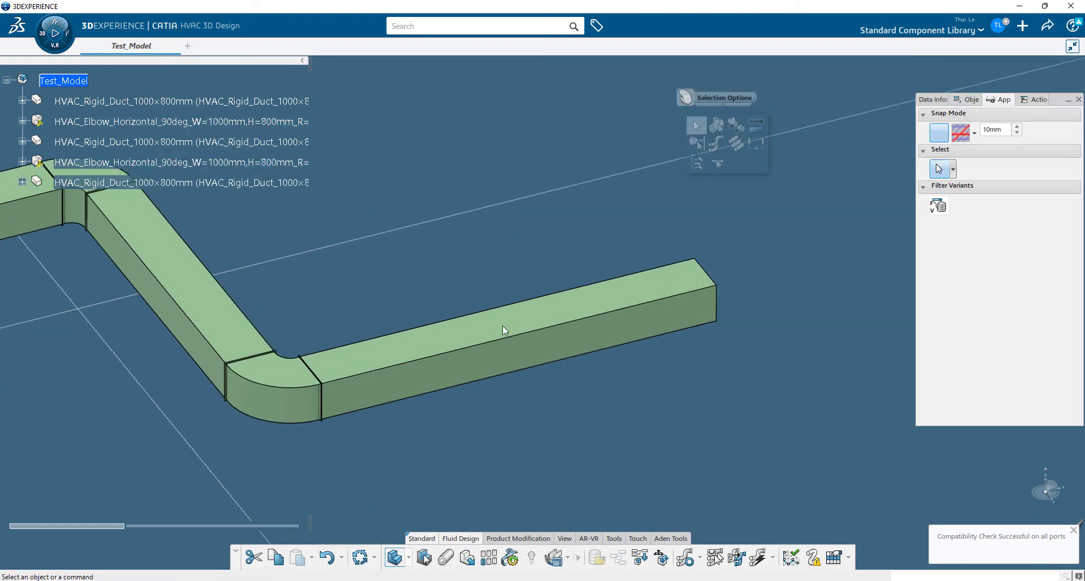
click(467, 558)
mouse_move(335, 311)
click(374, 308)
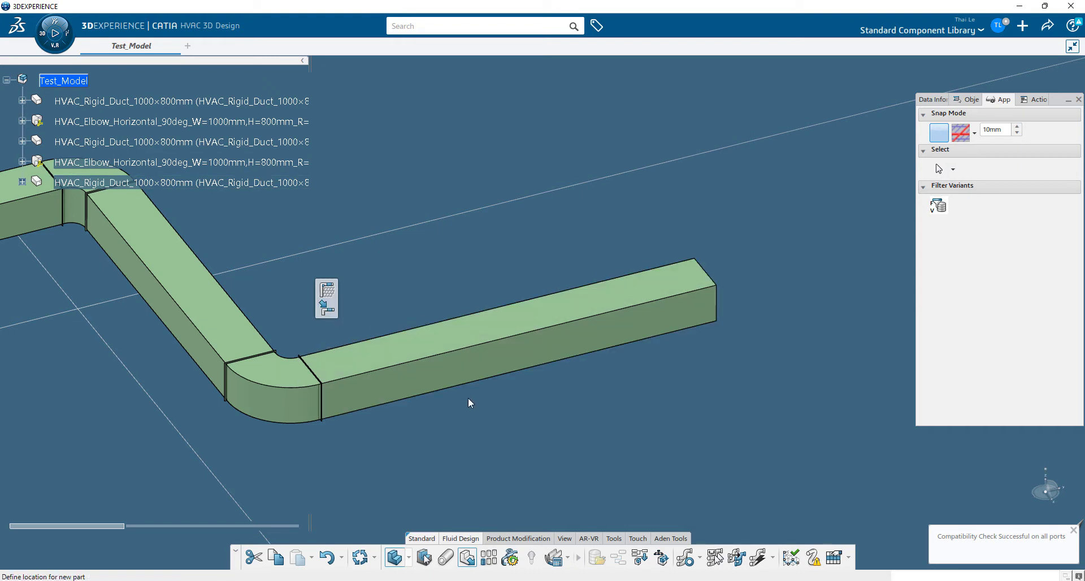
middle_drag(468, 398, 507, 384)
click(536, 332)
click(432, 332)
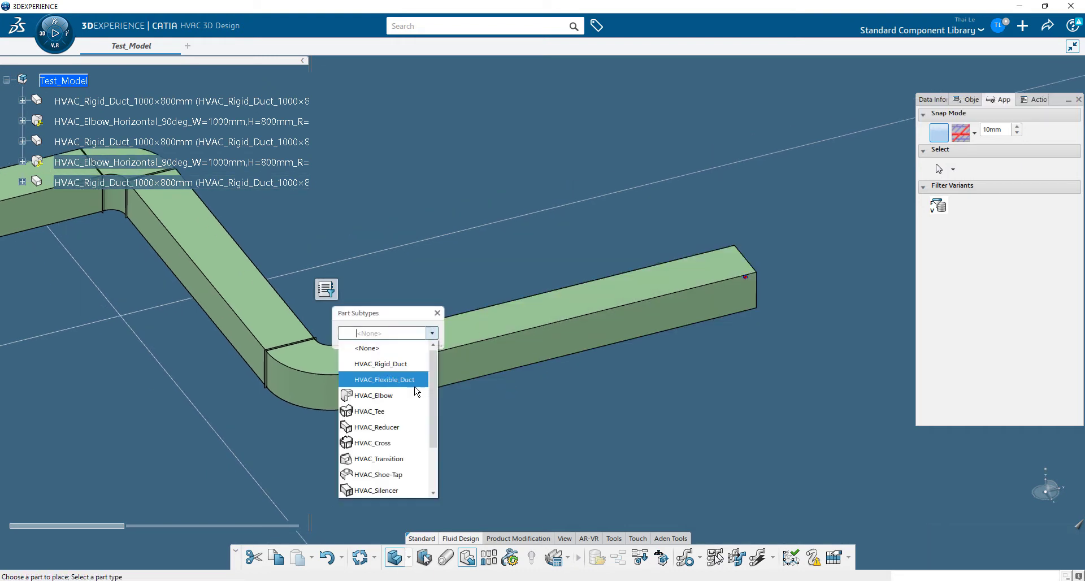
click(399, 411)
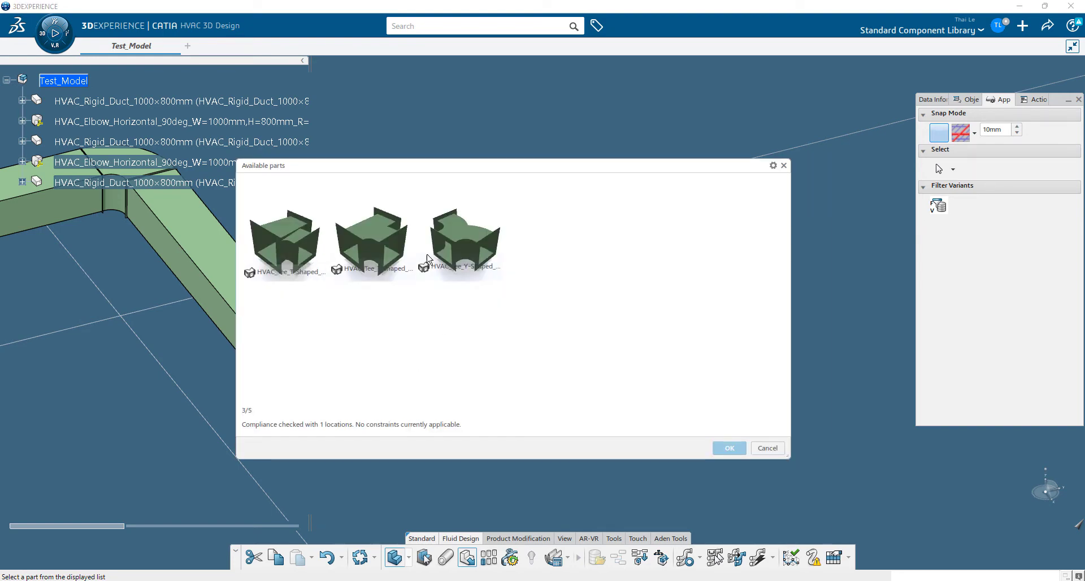
click(301, 242)
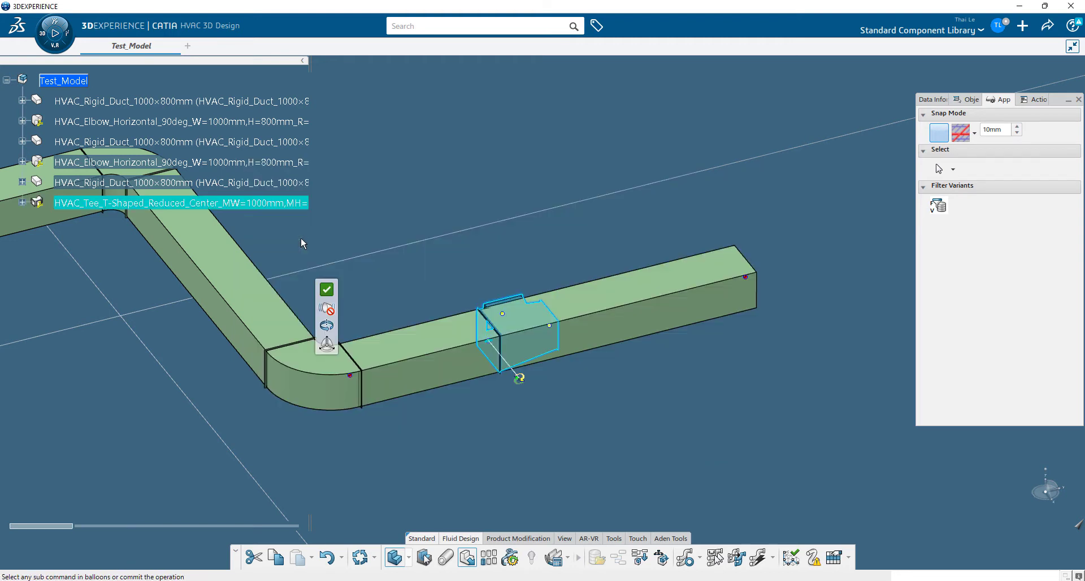
Step: Rotate the tee 180 degrees about the duct axis and commit its placement
click(519, 397)
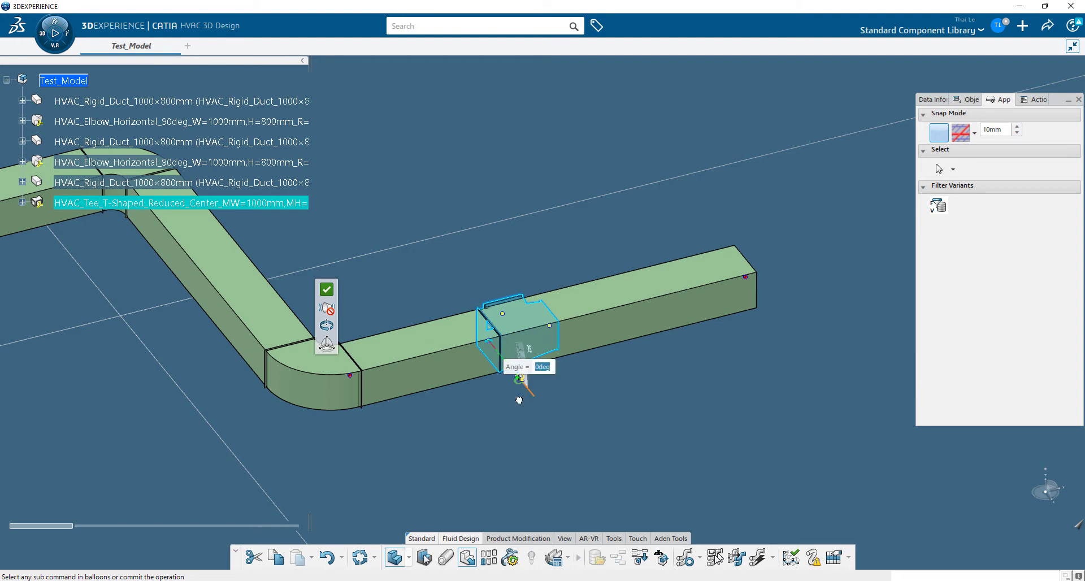
text(180)
key(Return)
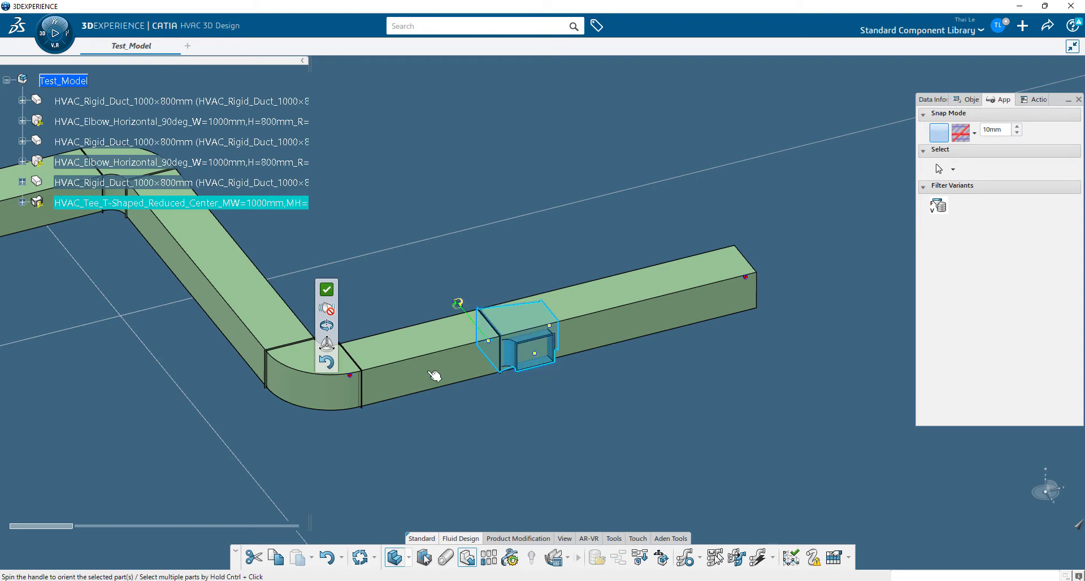
click(328, 291)
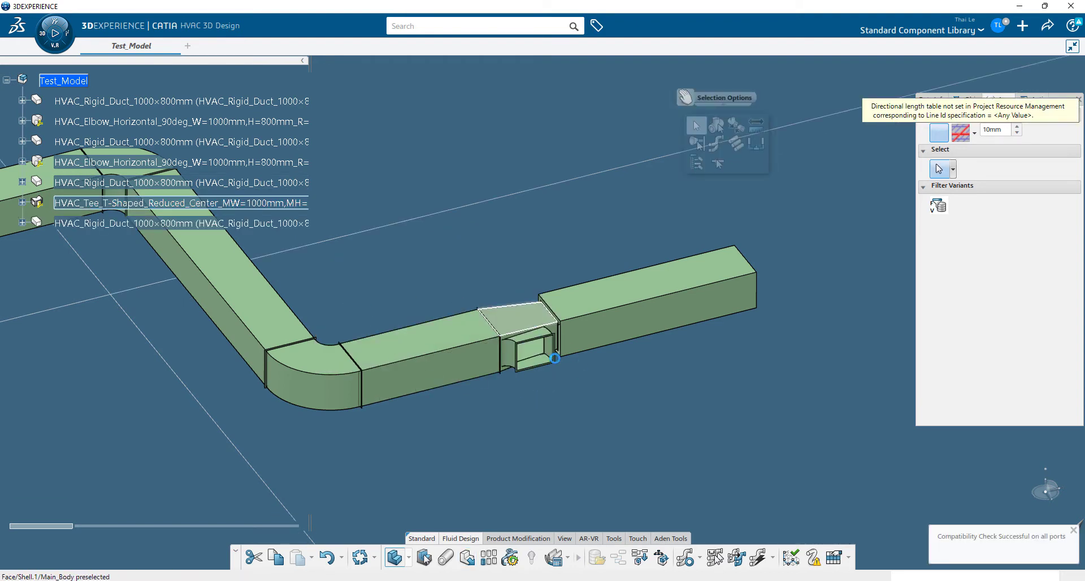
Step: Set the T-shaped reduced tee's Main_Position parameter to Left
click(566, 540)
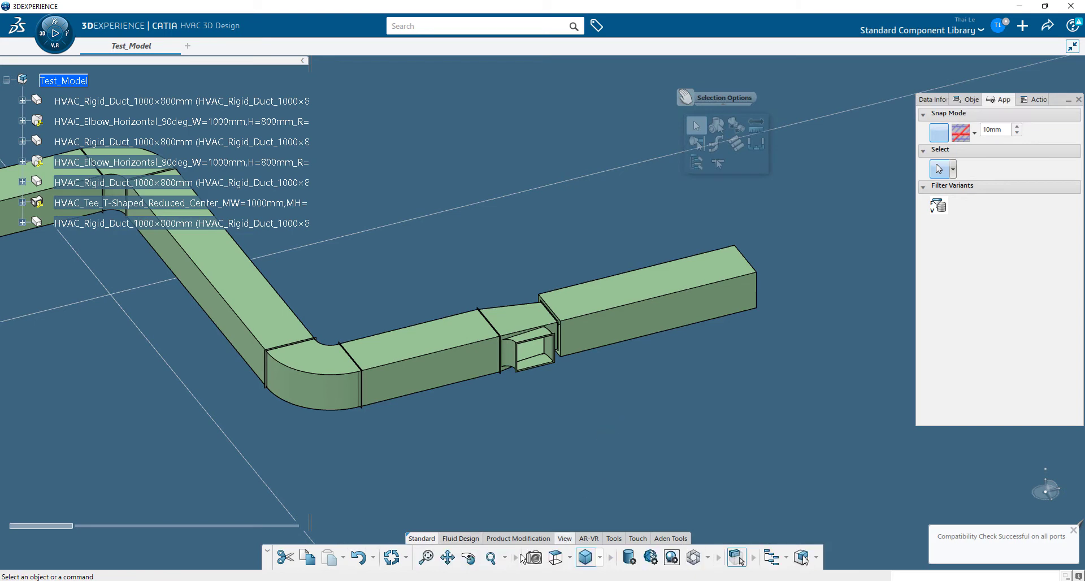
click(557, 559)
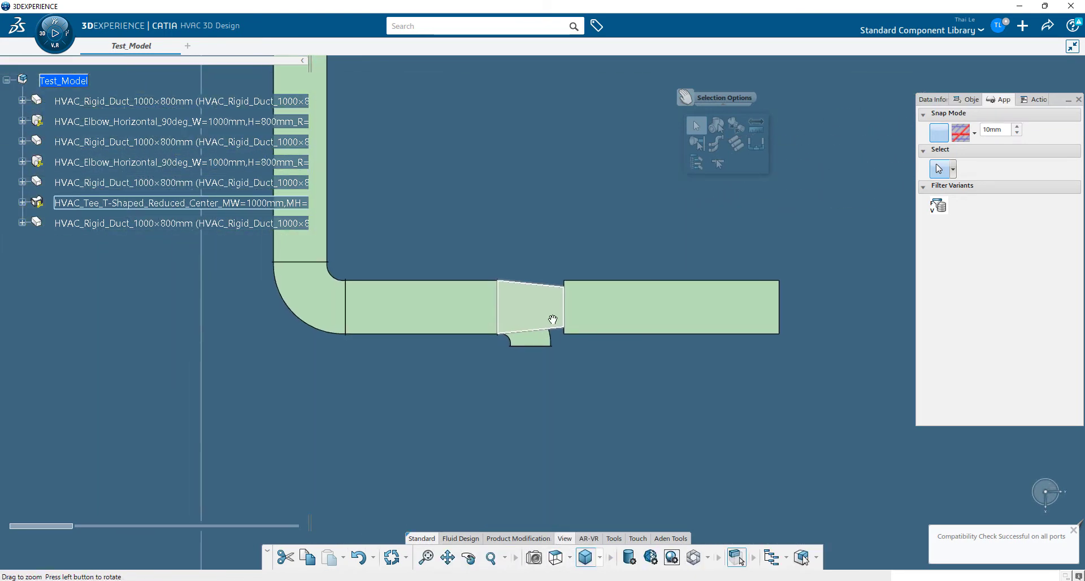
scroll(552, 320, up, 2)
click(544, 291)
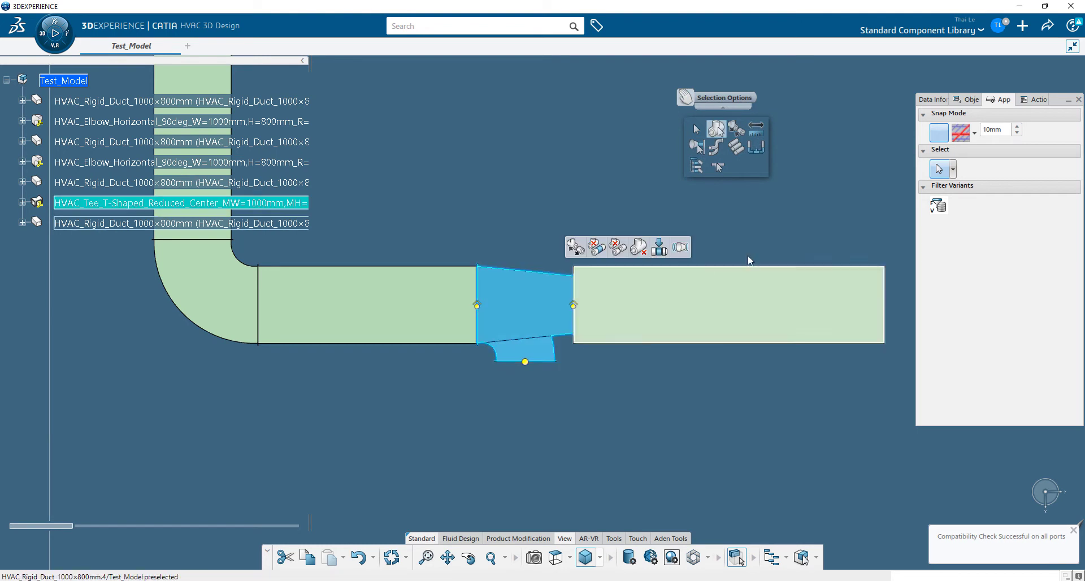
click(932, 99)
scroll(998, 332, down, 3)
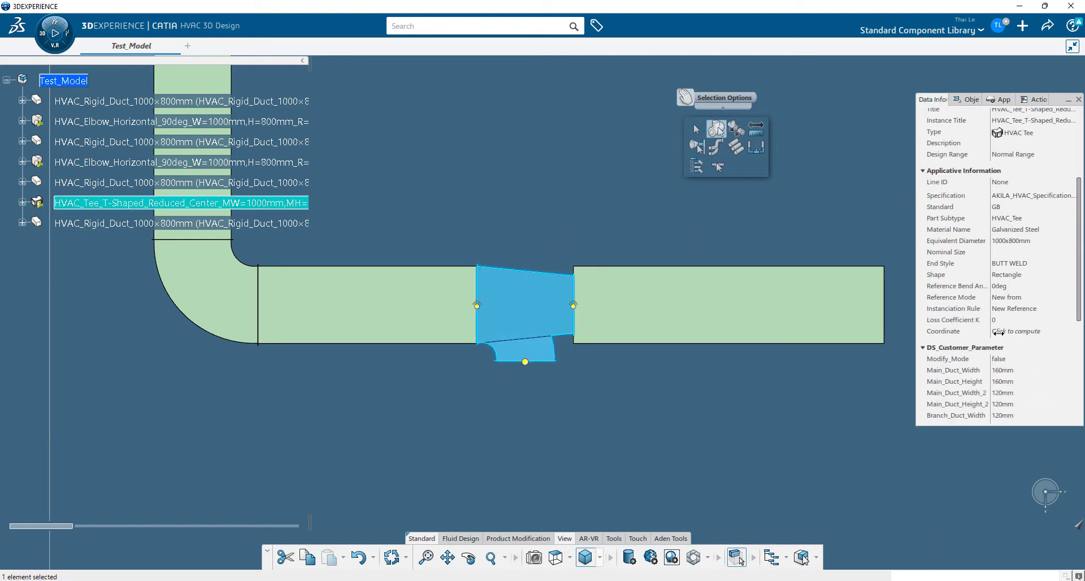
scroll(998, 332, down, 4)
click(1004, 304)
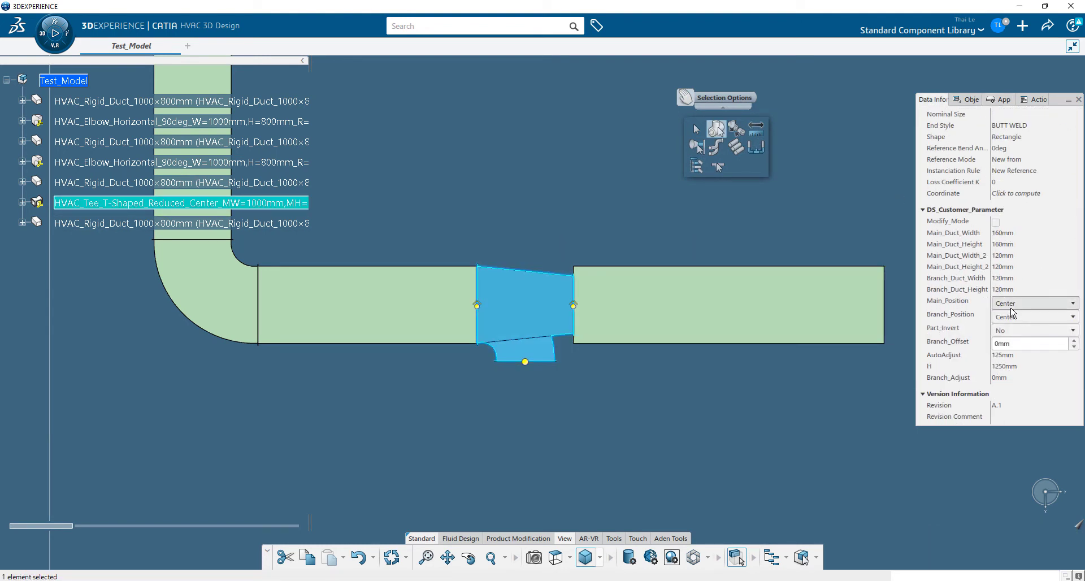
click(1014, 314)
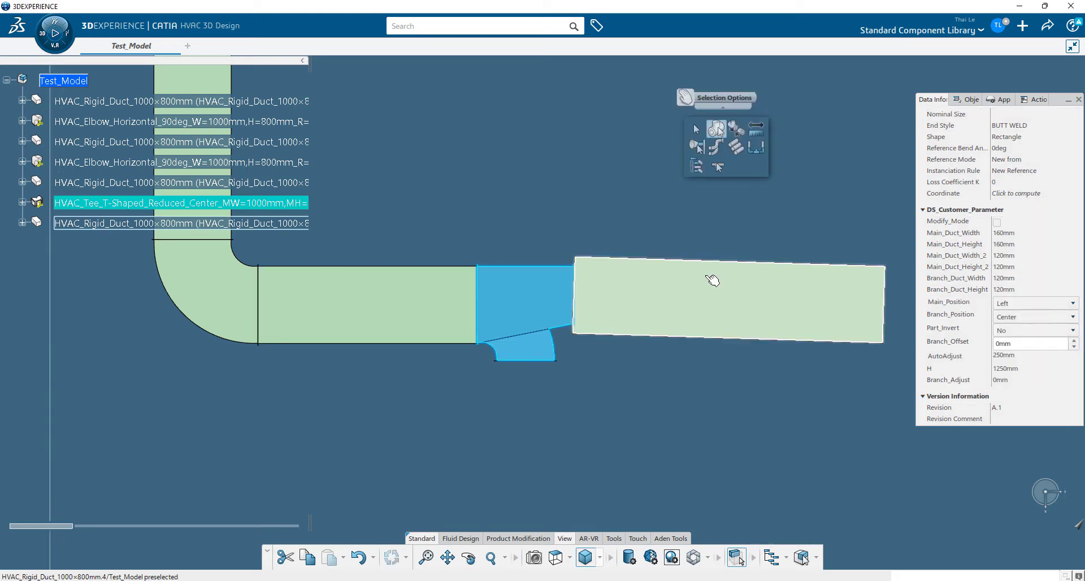
Step: Try the Right option for the tee's Main_Position and set it back to Left
click(1011, 304)
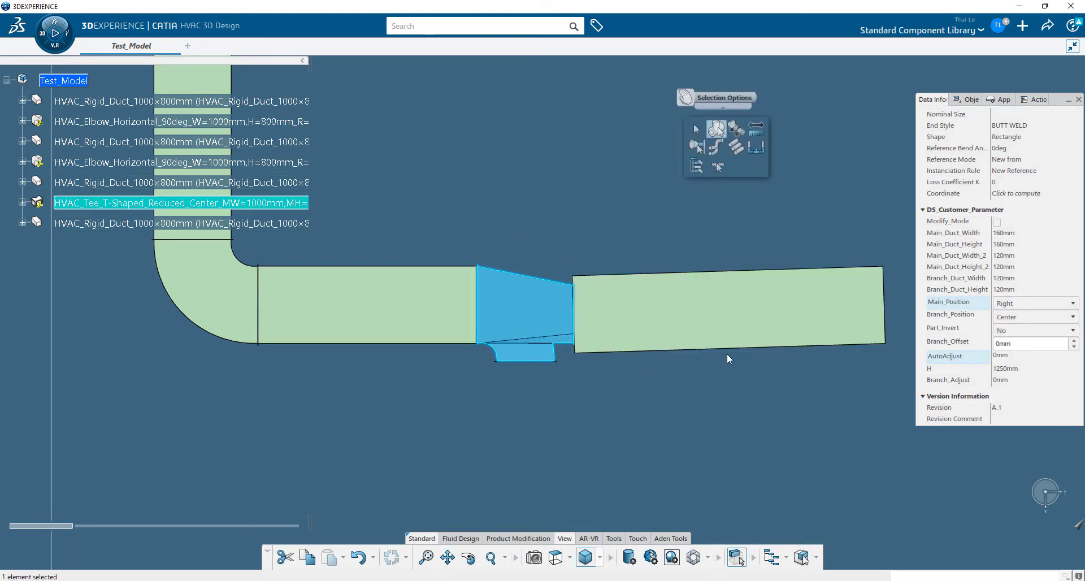
click(1003, 305)
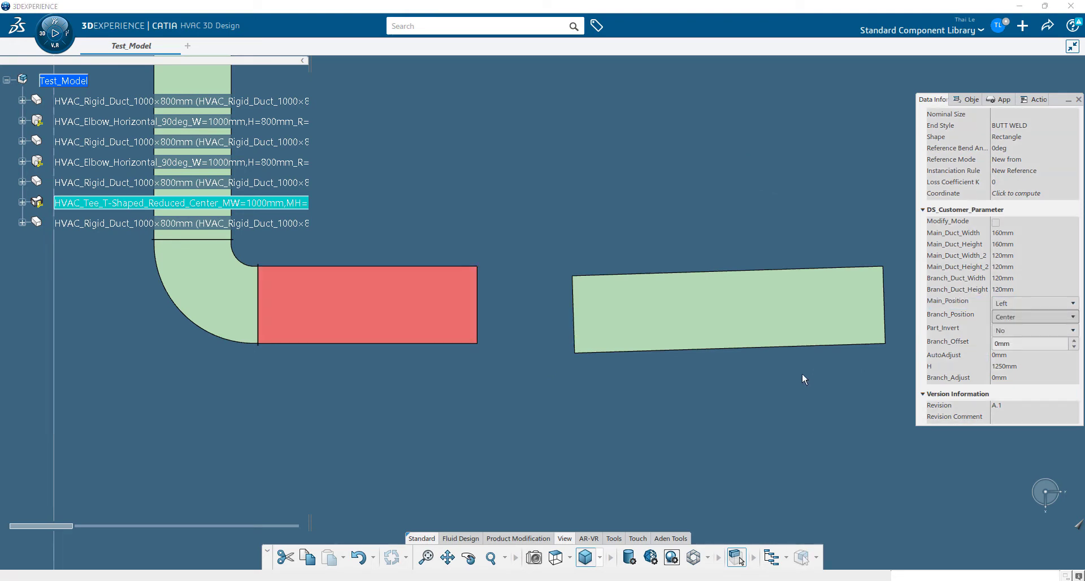
click(650, 401)
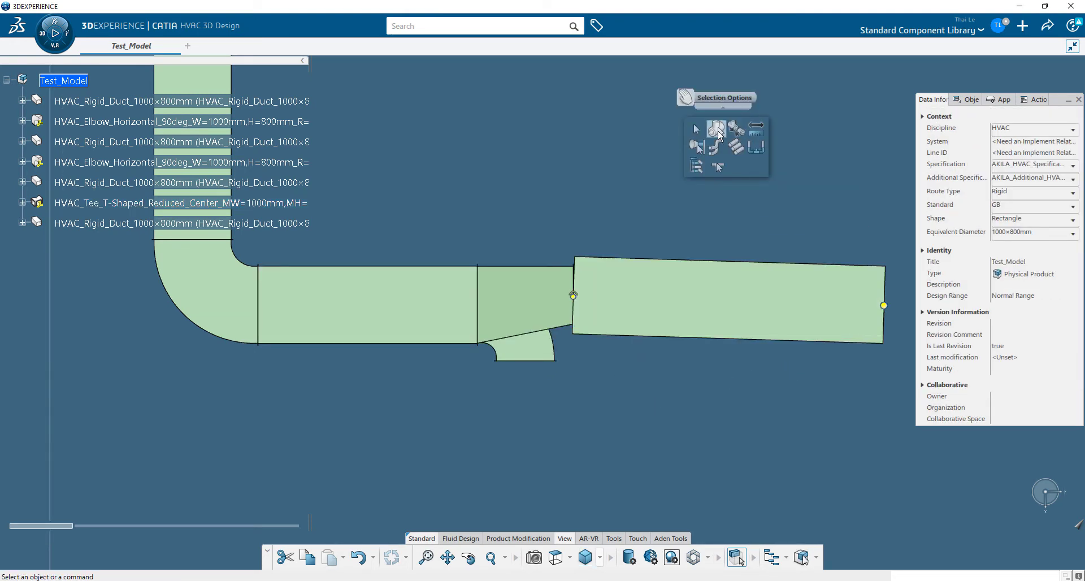
Step: Set the nominal size of the end duct section beyond the tee to 800×630mm
click(751, 314)
middle_drag(604, 385, 540, 180)
scroll(1008, 391, down, 1)
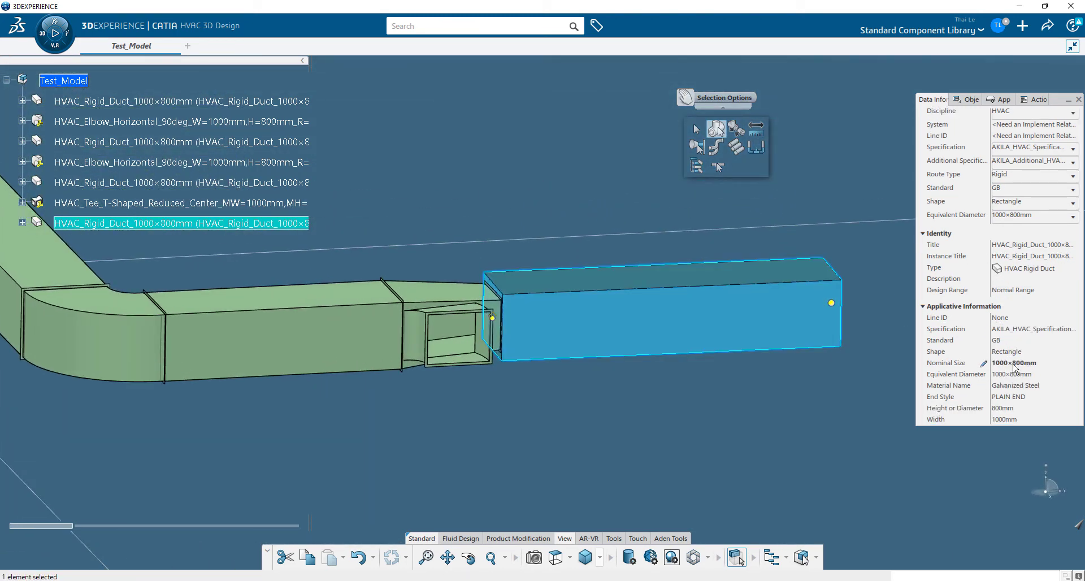
click(1009, 390)
click(1020, 369)
scroll(1026, 452, down, 10)
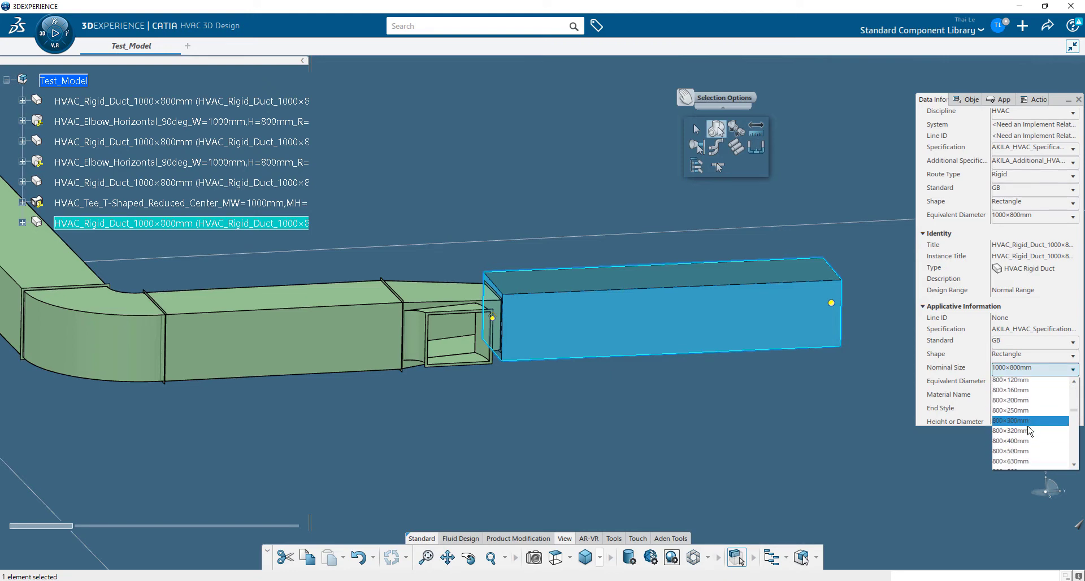
scroll(1027, 430, up, 1)
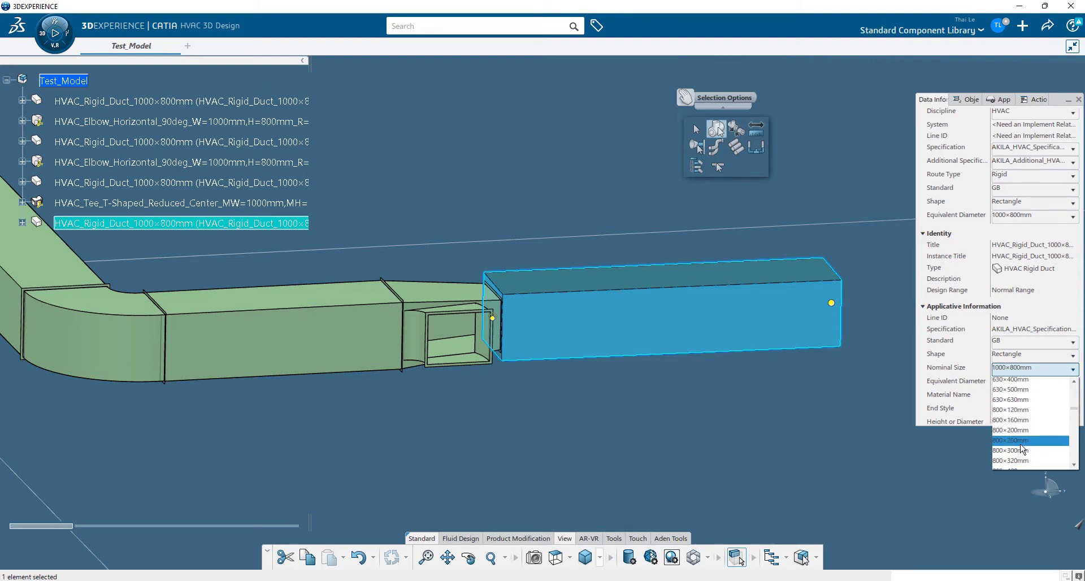
scroll(1026, 440, down, 3)
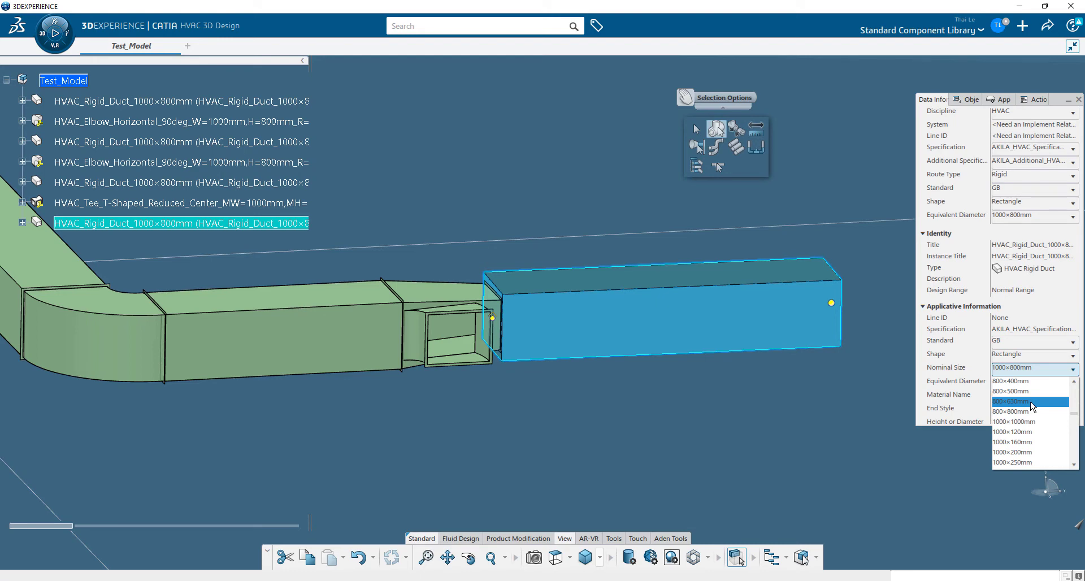
click(1030, 401)
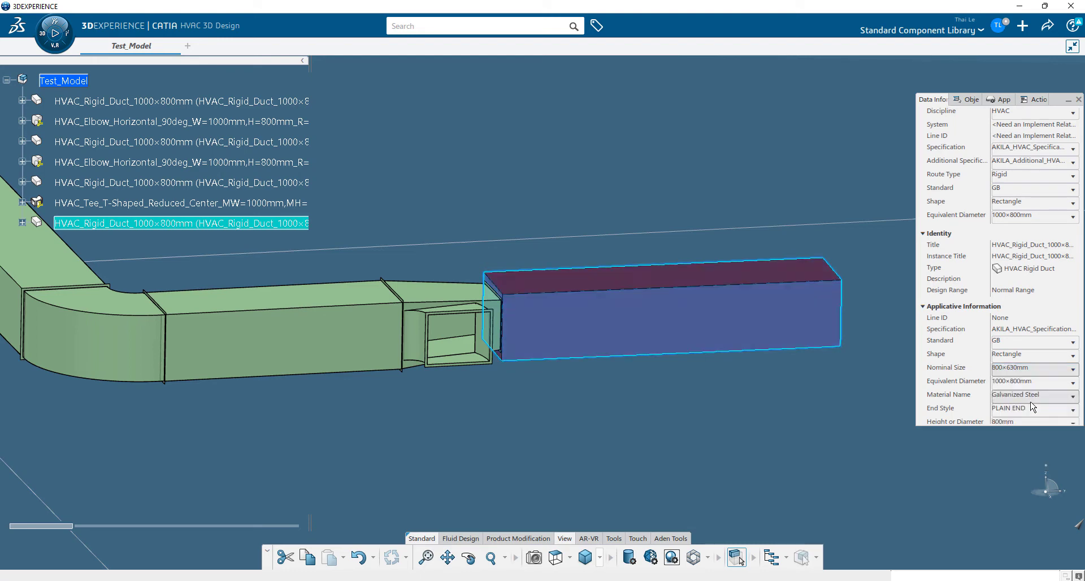
click(586, 468)
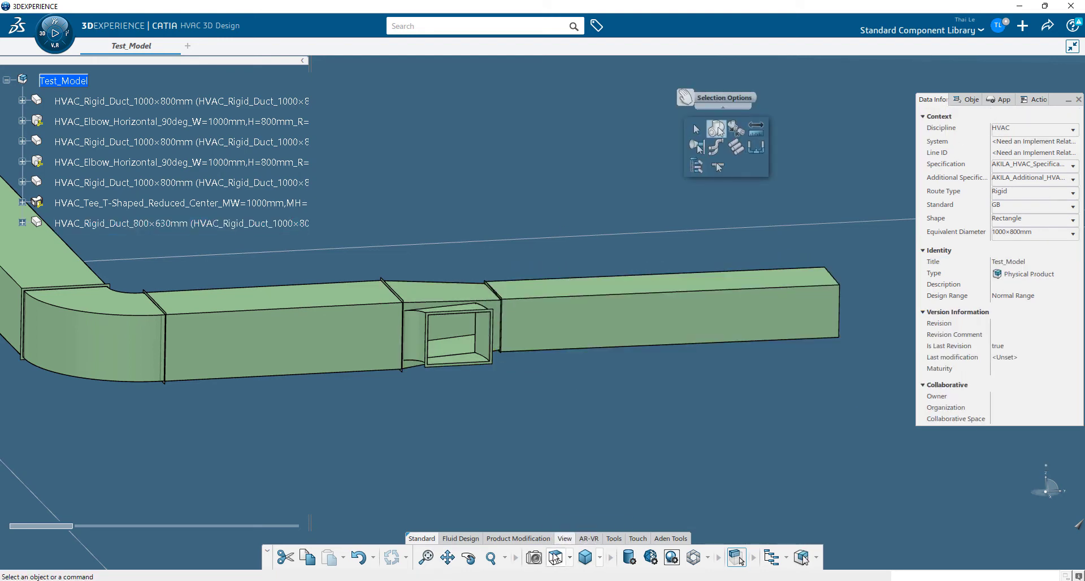
Step: Copy the parametric attributes of the connected 800×630mm end duct to the tee's adjoining outlet port
click(557, 556)
middle_drag(564, 331, 601, 158)
middle_drag(643, 452, 493, 363)
click(501, 348)
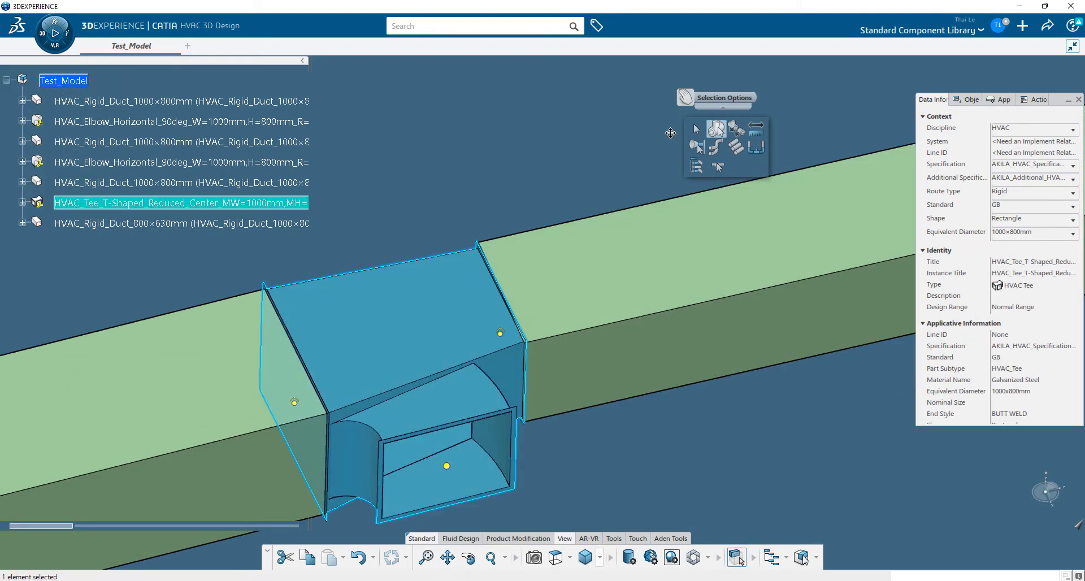
click(857, 131)
click(460, 538)
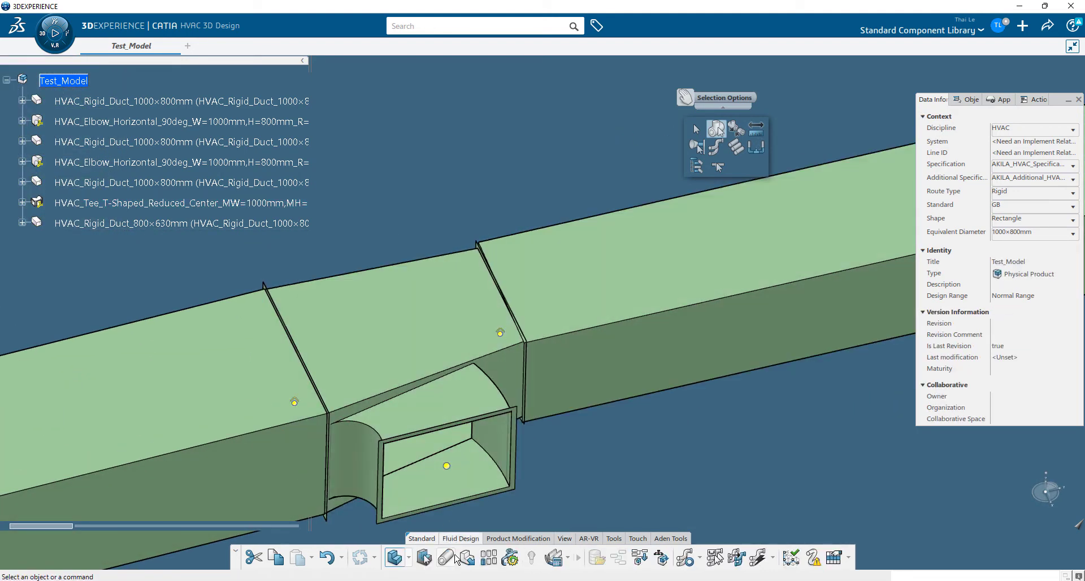
click(409, 559)
click(500, 351)
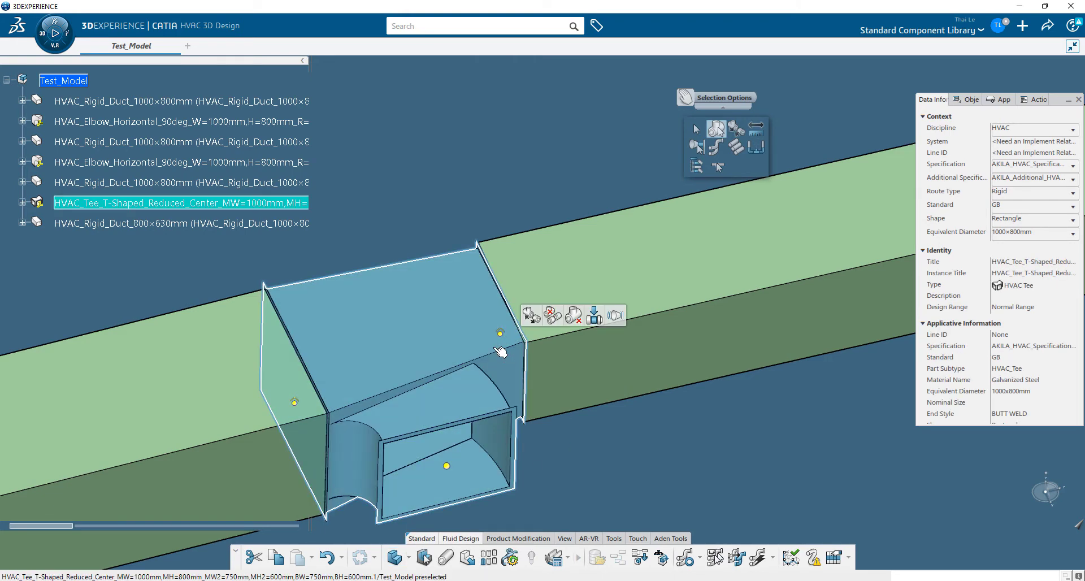
click(499, 333)
click(556, 294)
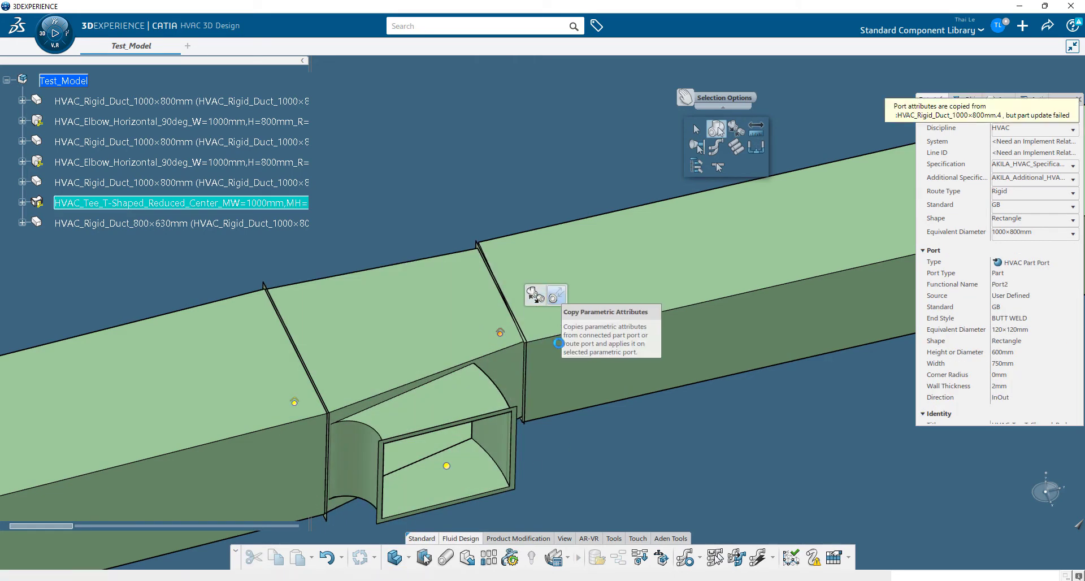
Step: Update the resized tee and the duct connected to its outlet
click(359, 560)
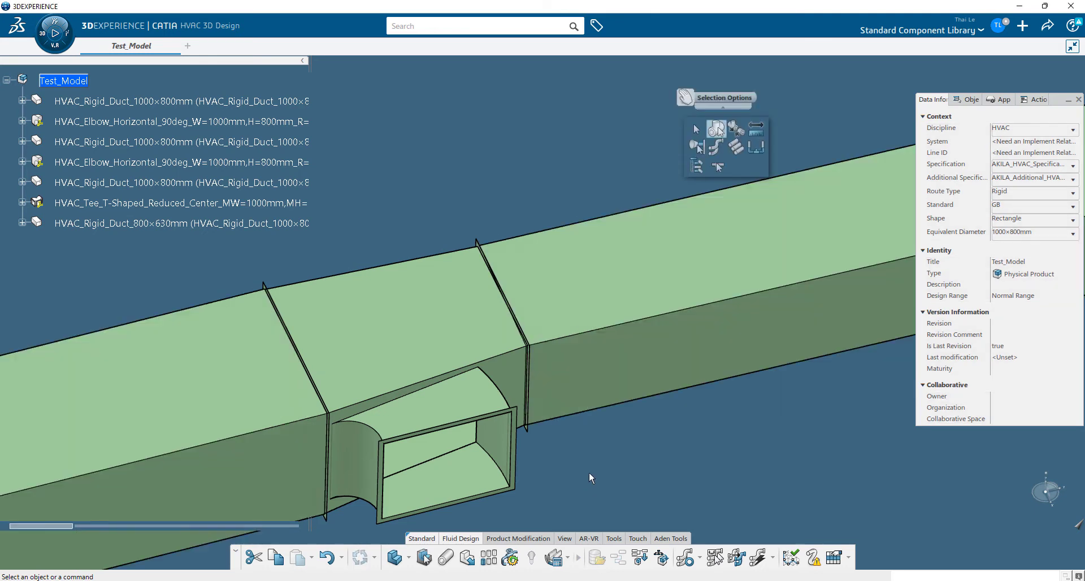
middle_drag(260, 461, 474, 339)
click(1035, 99)
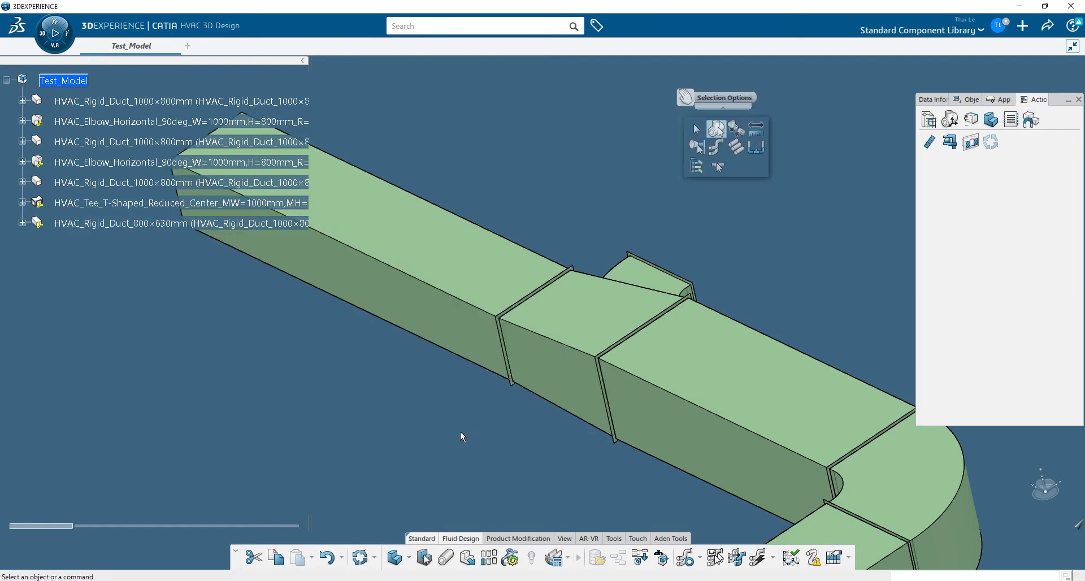
click(356, 557)
Step: Set the equivalent diameter for new rectangular parts to 630×400mm
middle_drag(747, 402, 848, 262)
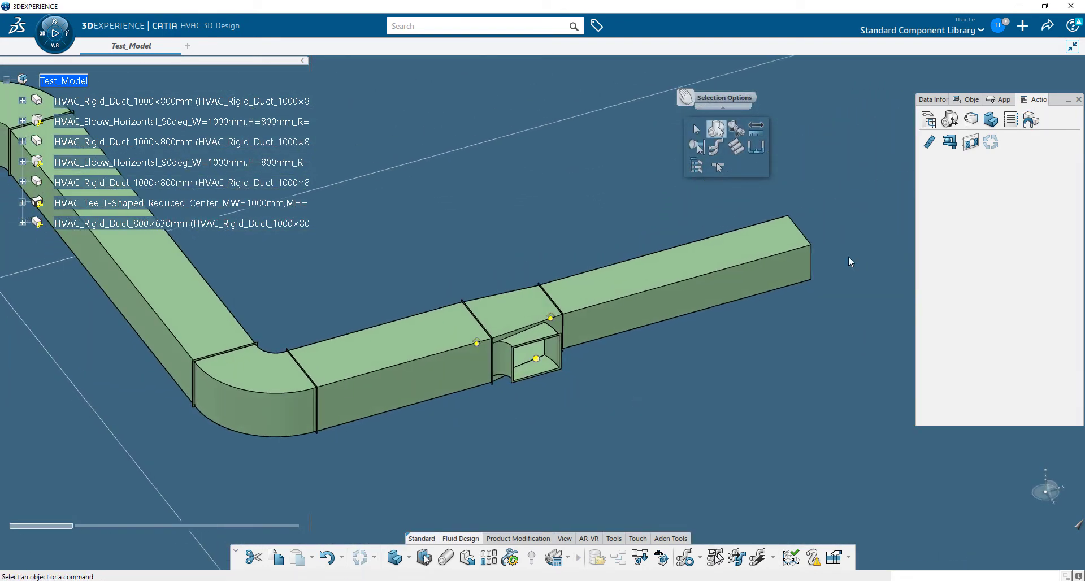
click(932, 99)
click(1034, 232)
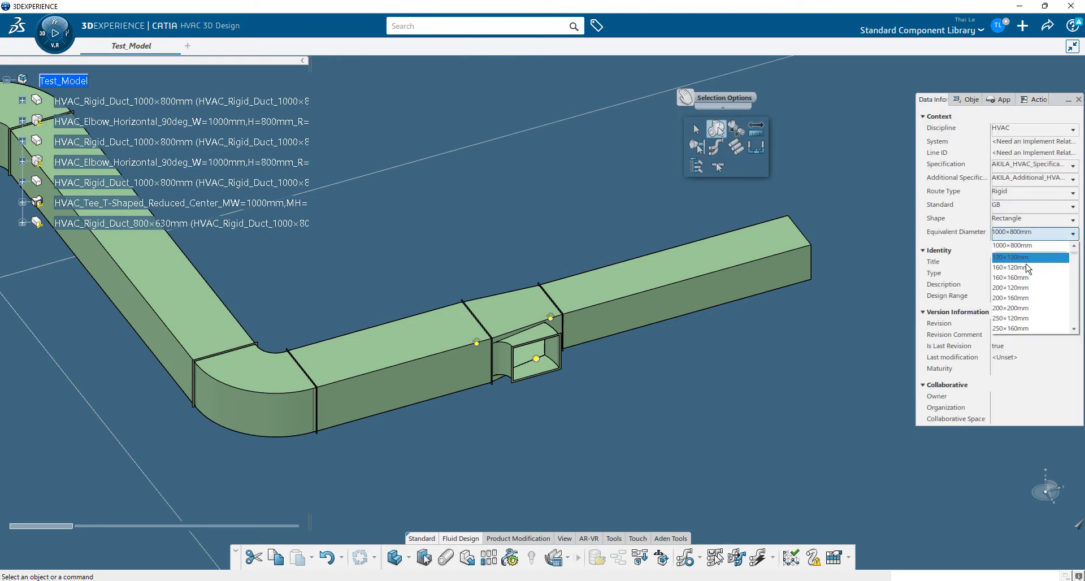
scroll(1027, 271, down, 8)
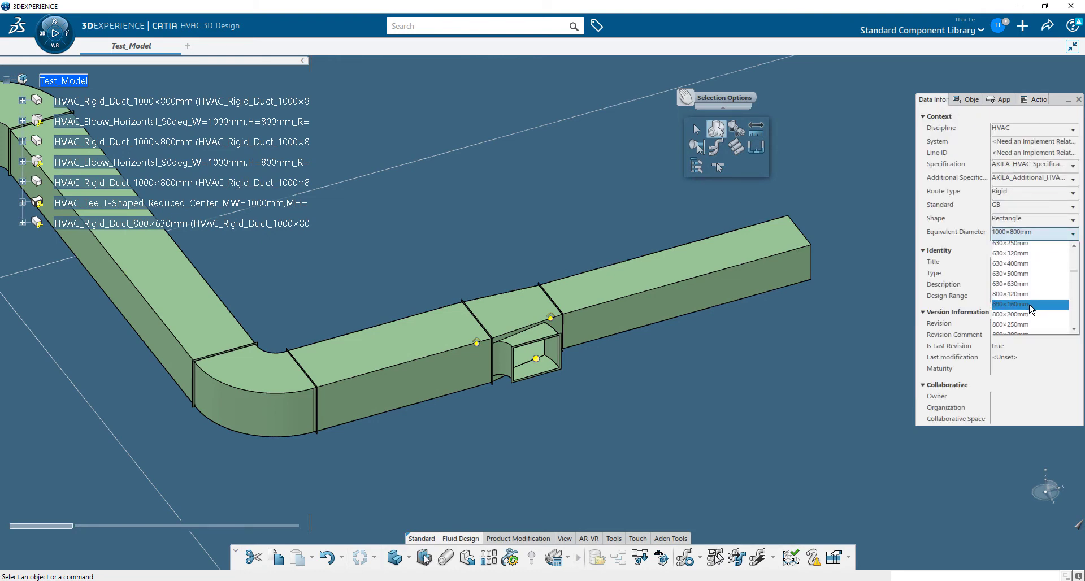
scroll(1028, 296, up, 1)
click(1027, 297)
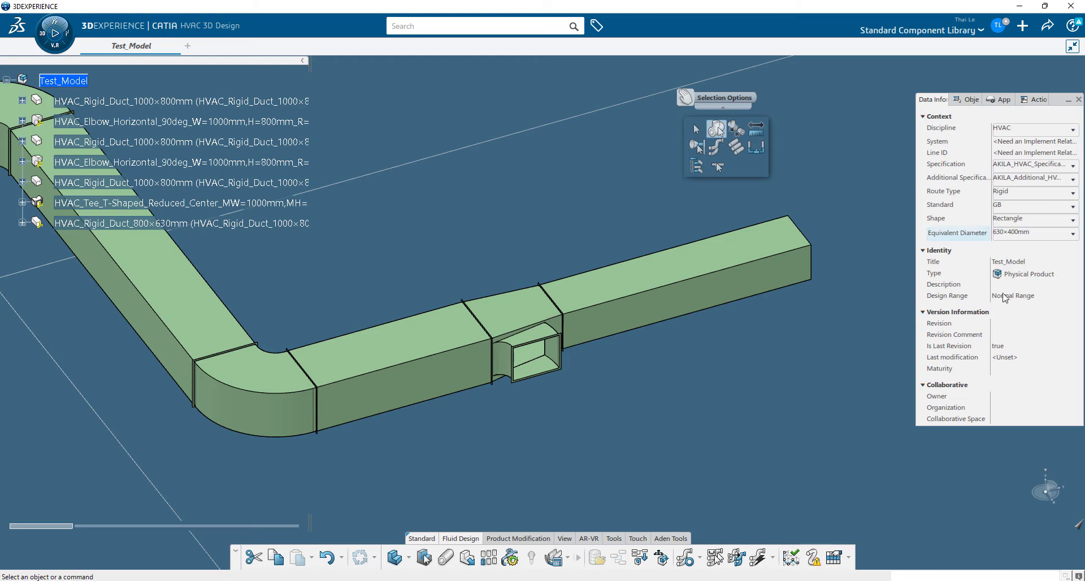
Step: Route a 630×400mm rigid duct straight out from the tee's open branch port and finish the route
click(445, 557)
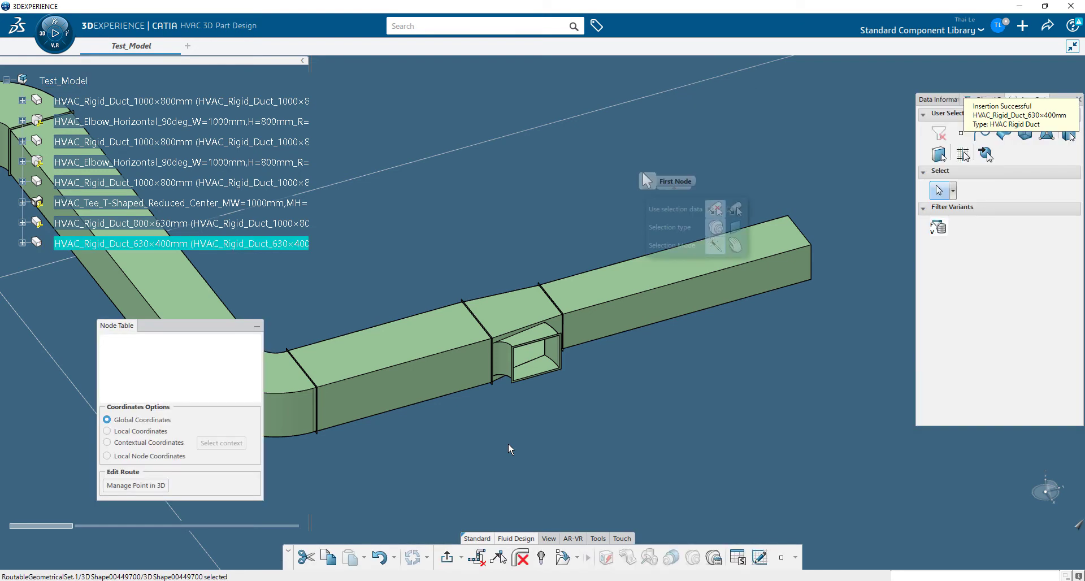
middle_drag(525, 437, 574, 380)
click(589, 336)
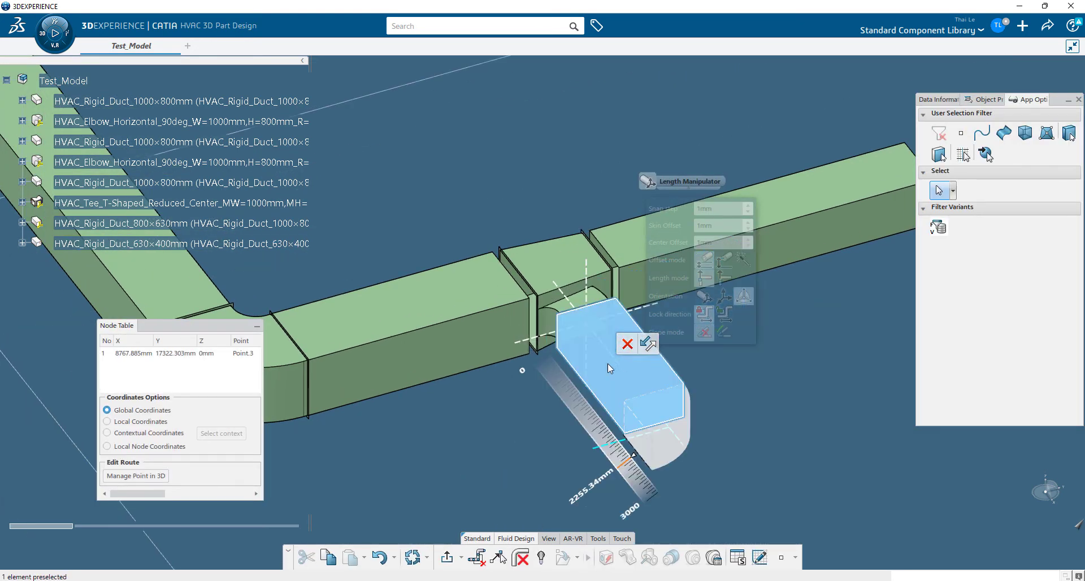
click(882, 492)
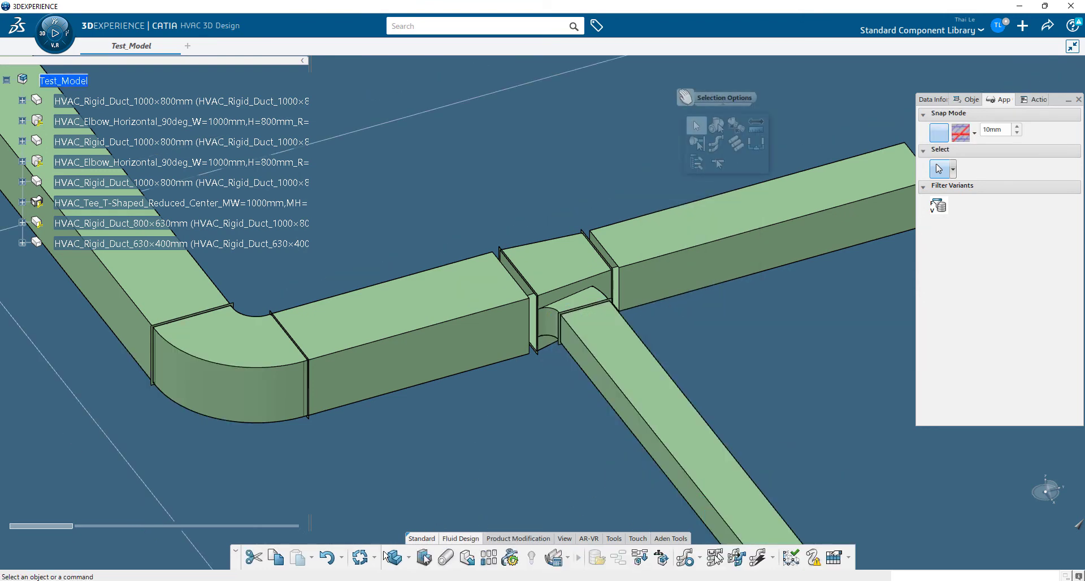
Step: Set the nominal size of the branch duct to 500×500mm with connected parts selection active
middle_drag(552, 368, 512, 358)
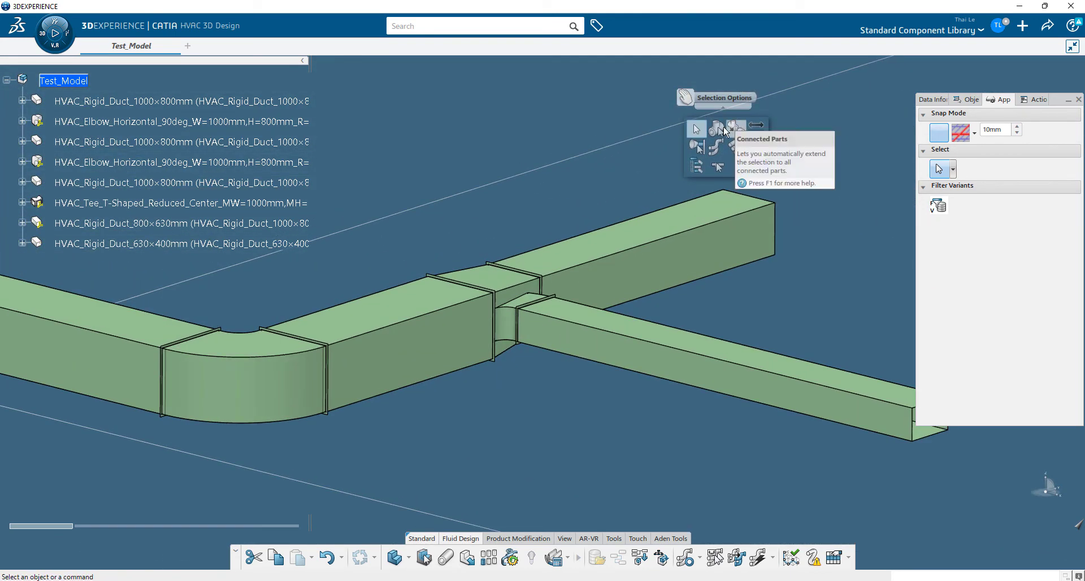
click(719, 129)
click(581, 324)
click(940, 101)
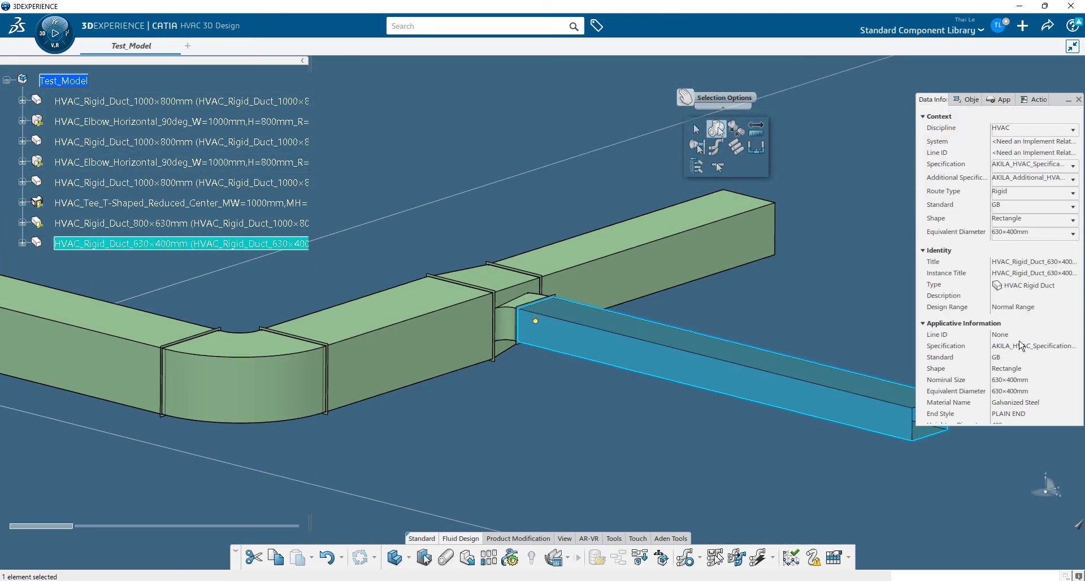
scroll(1020, 345, down, 3)
click(1017, 350)
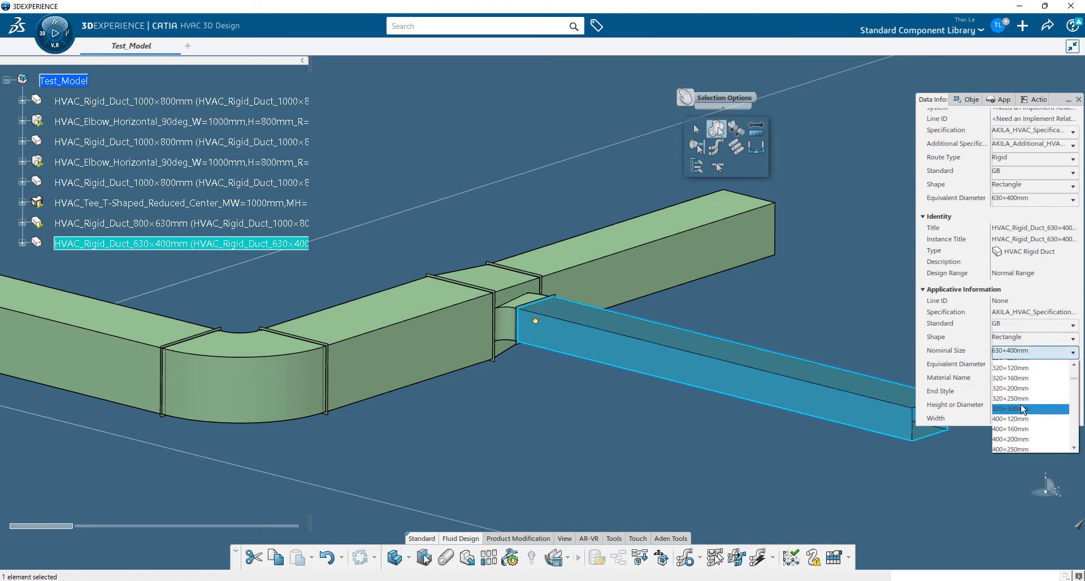
scroll(1025, 420, down, 3)
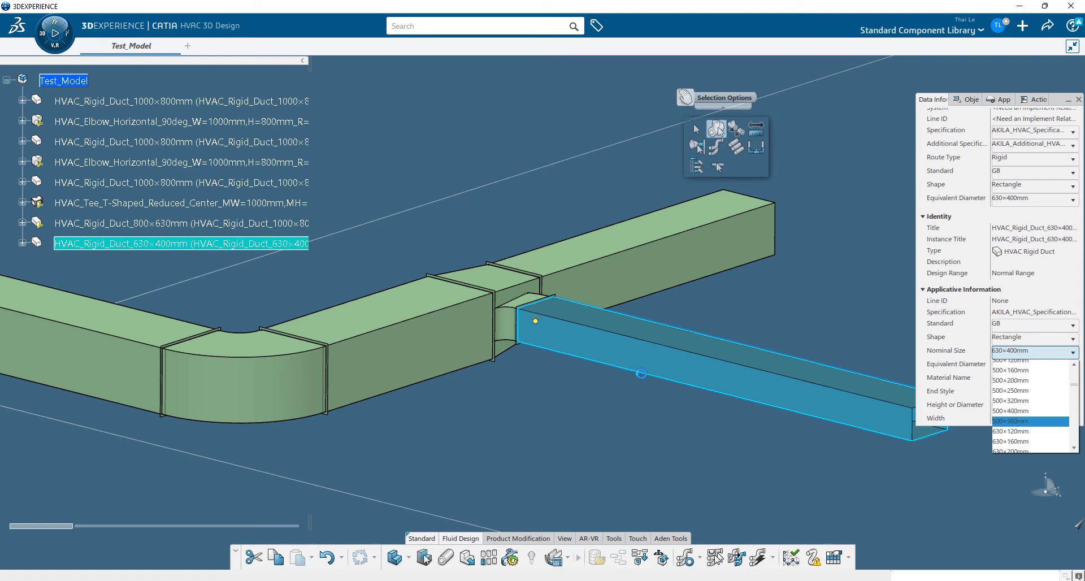
click(1017, 421)
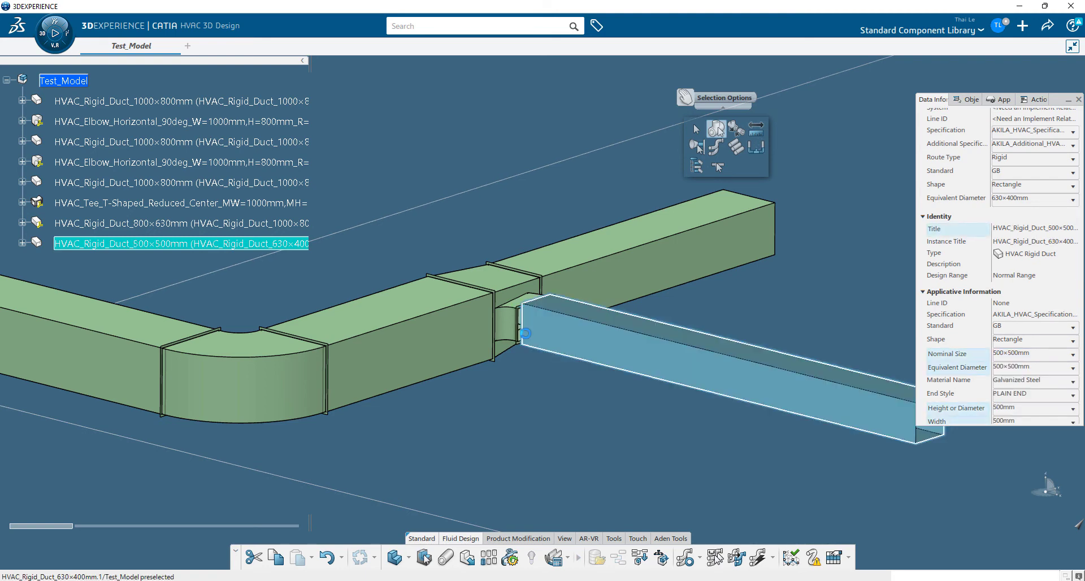
Step: Copy the parametric attributes of the connected branch duct to the tee's branch port
scroll(551, 272, up, 5)
click(551, 271)
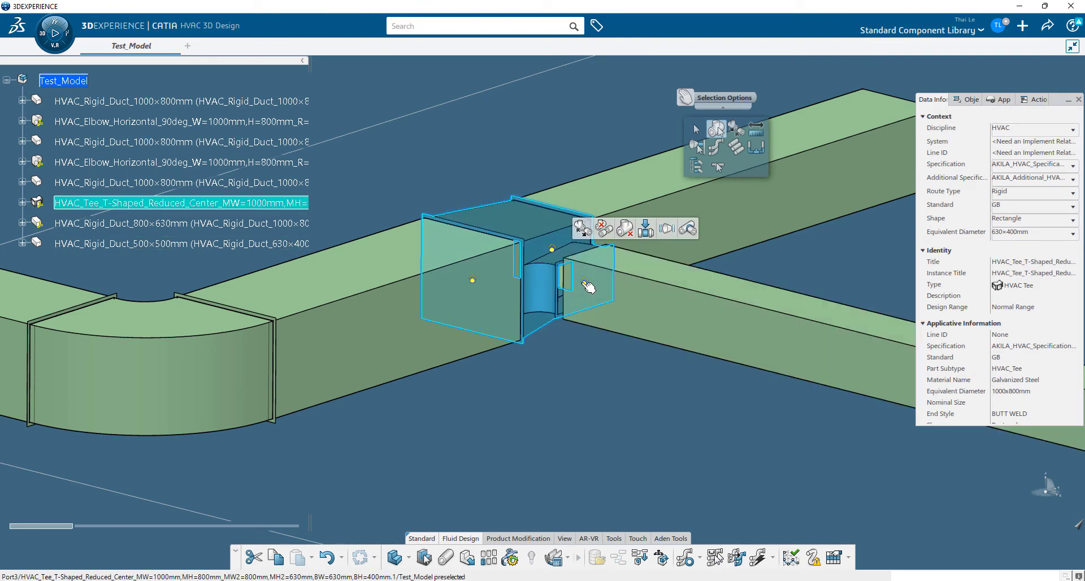
click(584, 282)
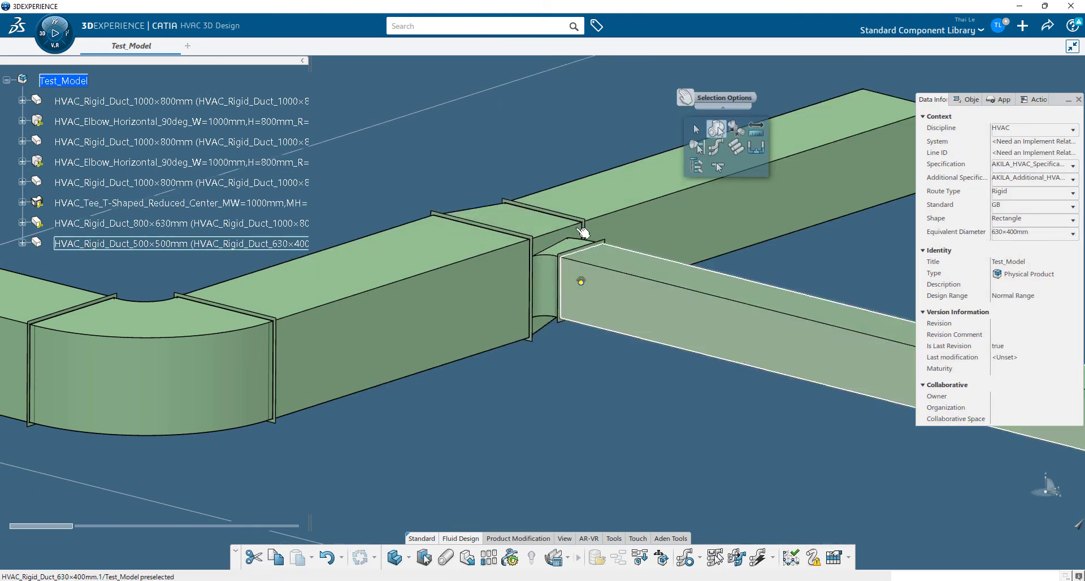
Step: Set the reduced tee's Branch_Position parameter to Bottom
click(554, 238)
scroll(1024, 364, down, 8)
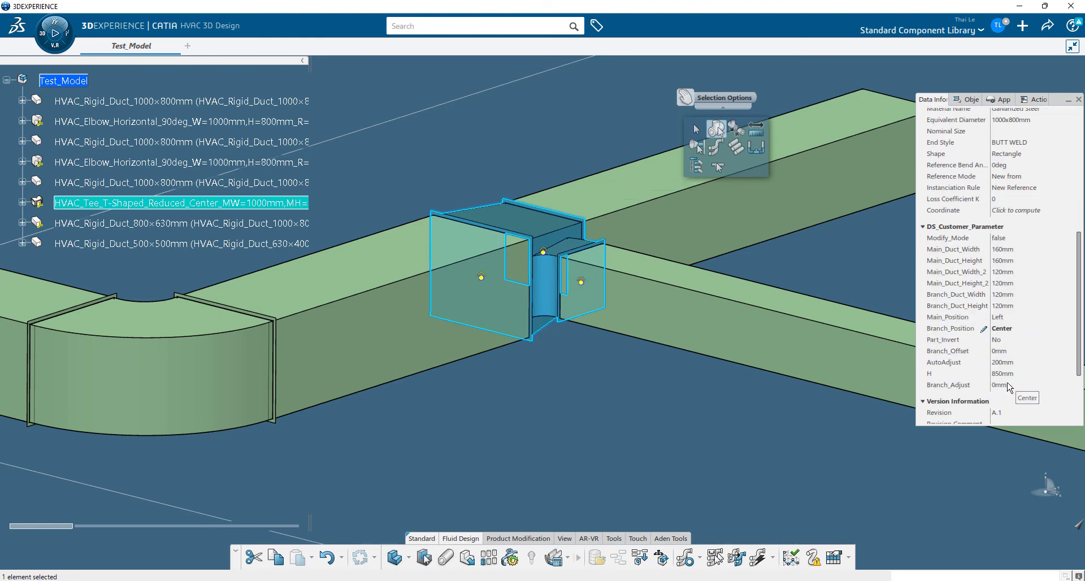
click(1007, 333)
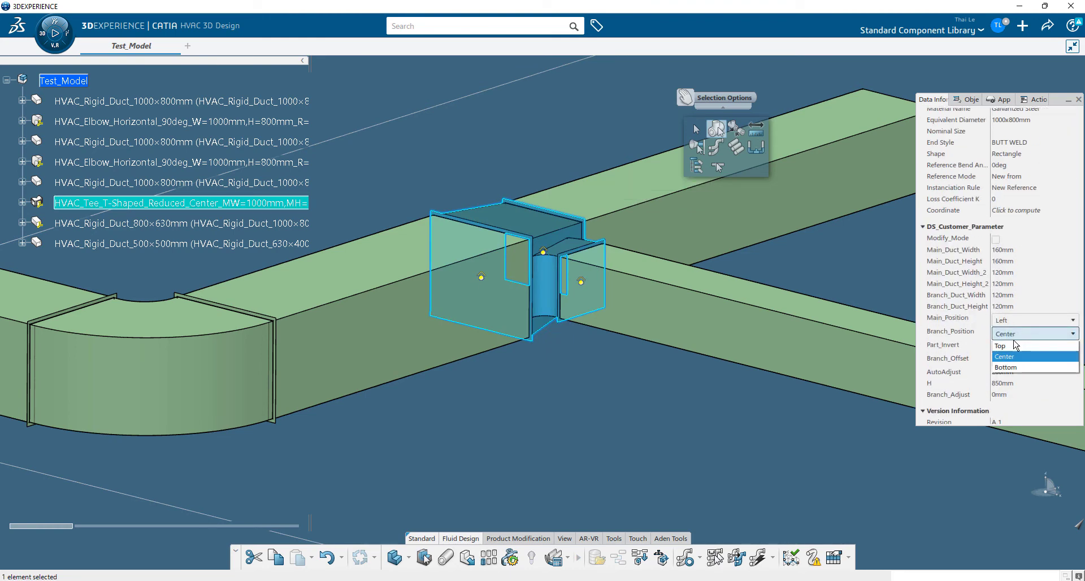
click(1005, 367)
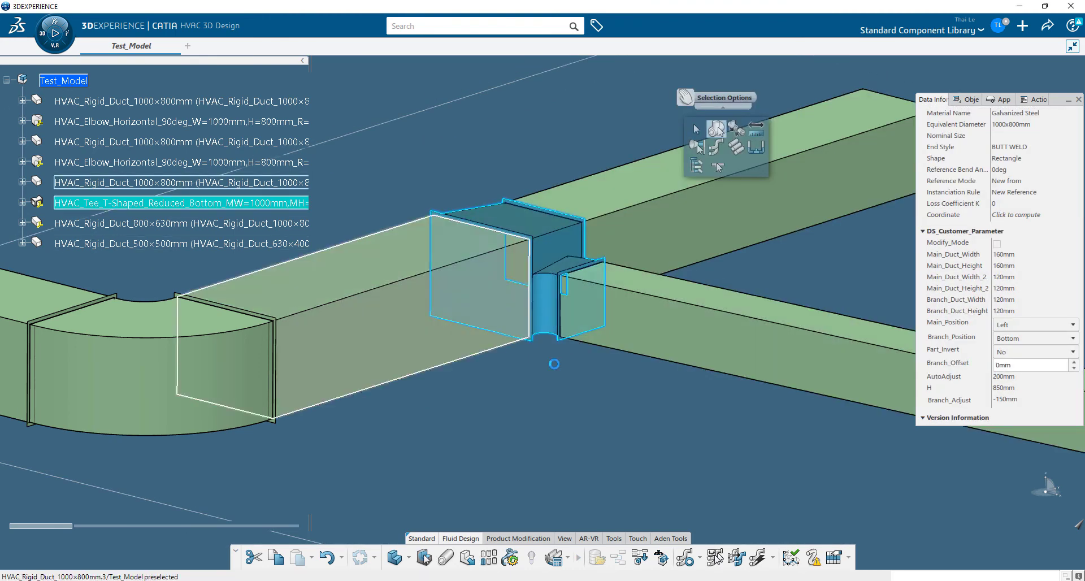
middle_drag(588, 396, 592, 337)
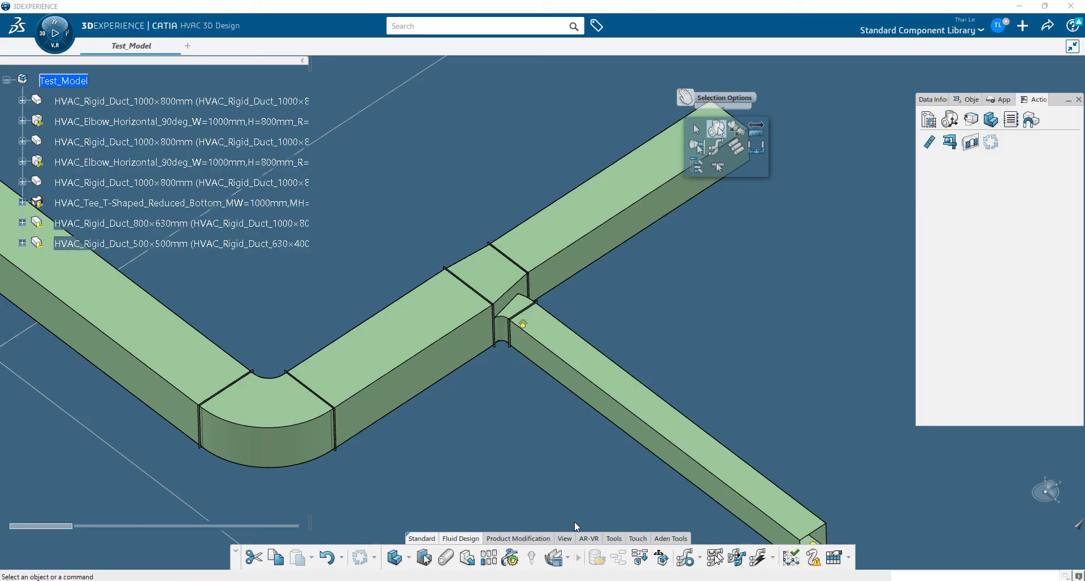
Step: Propagate a rectangular size of 1000mm height by 1000mm width to the 1000×800mm ducts and elbows upstream of the tee
click(557, 559)
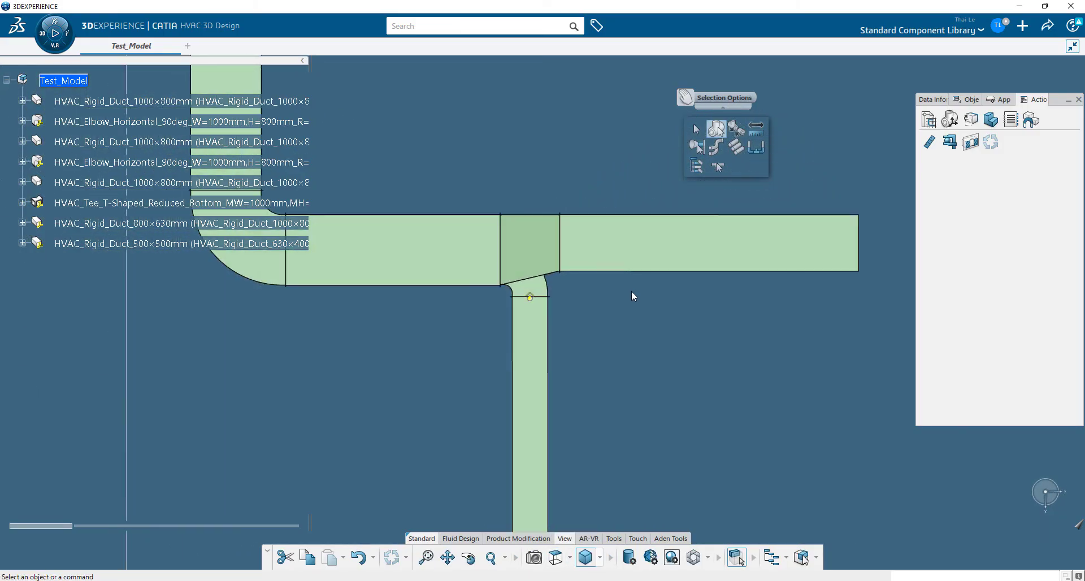
middle_drag(312, 128, 448, 213)
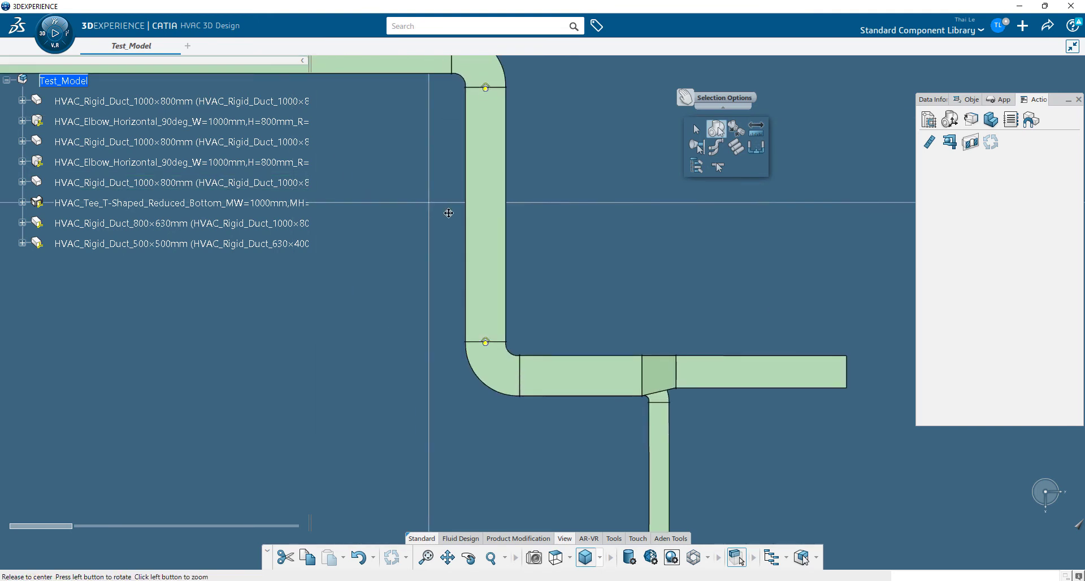
middle_drag(414, 111, 507, 266)
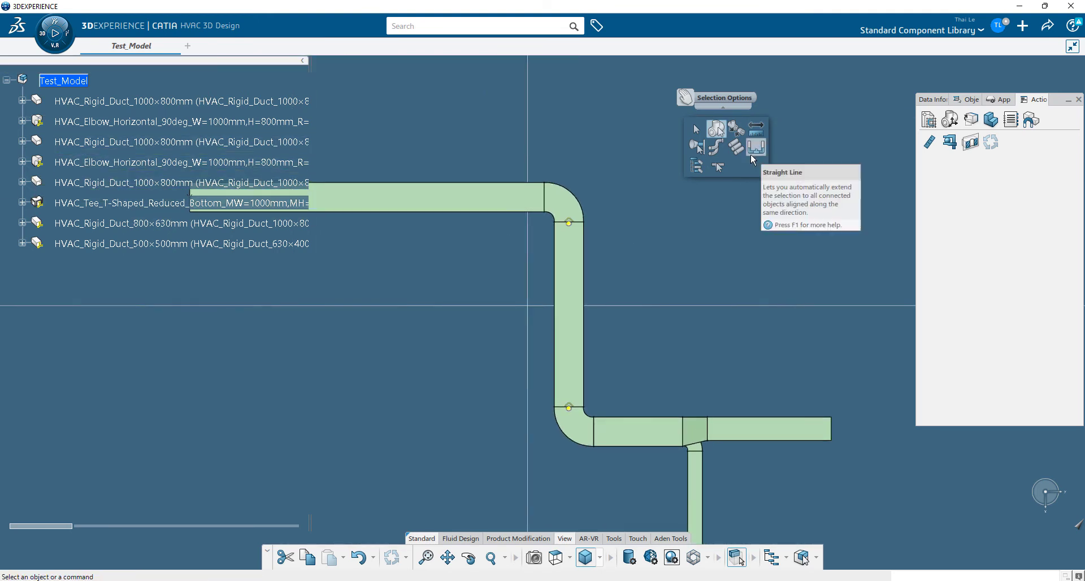
click(503, 195)
click(620, 151)
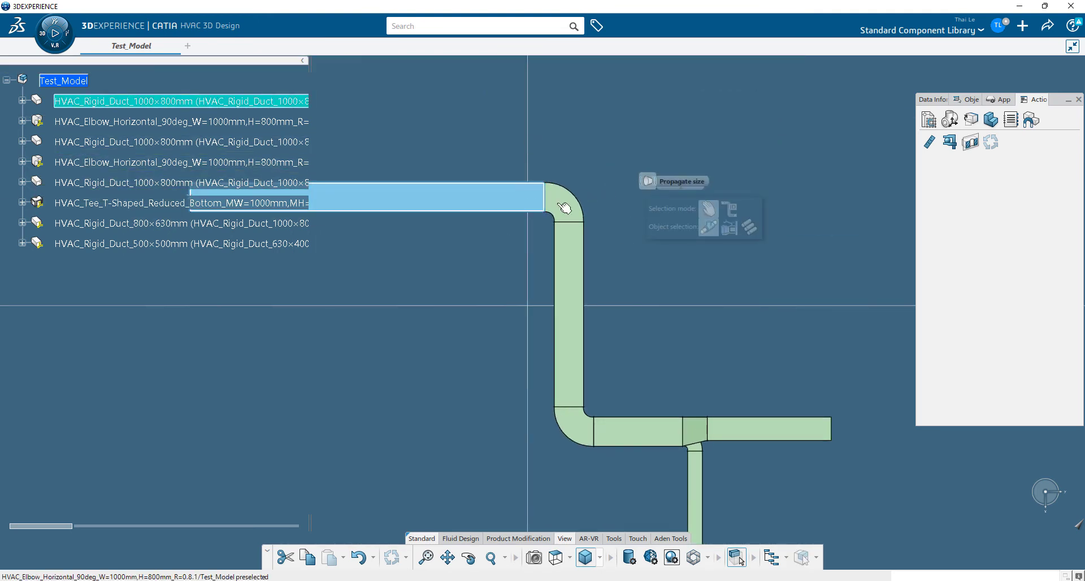
click(749, 231)
click(475, 204)
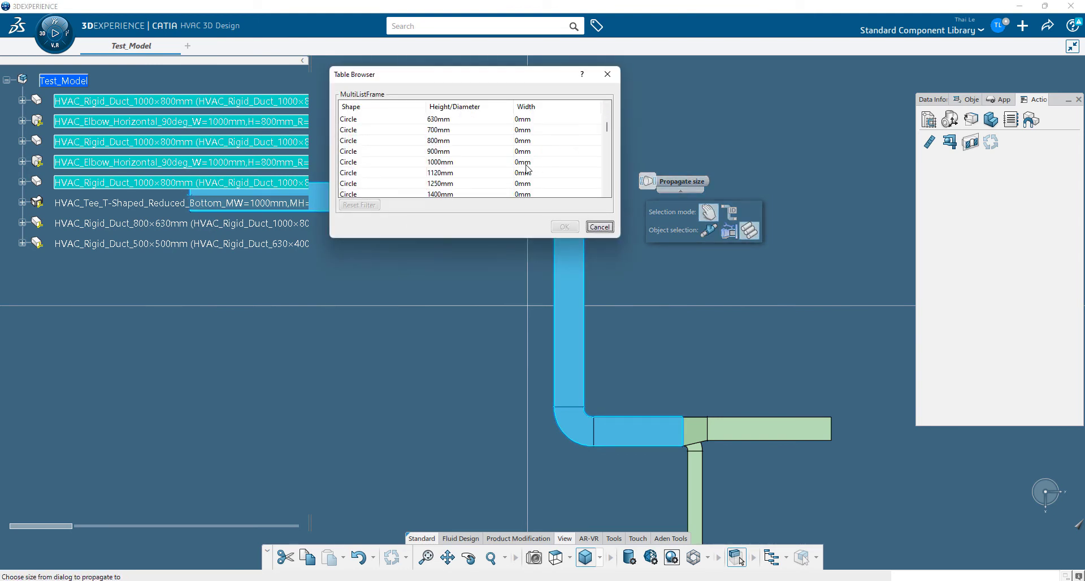
scroll(526, 168, down, 3)
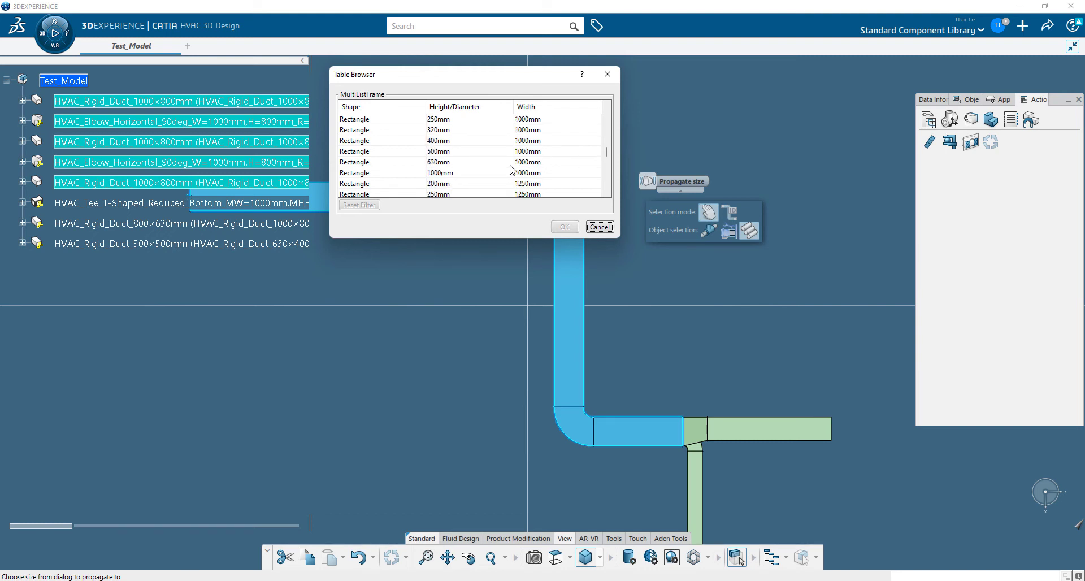
click(506, 142)
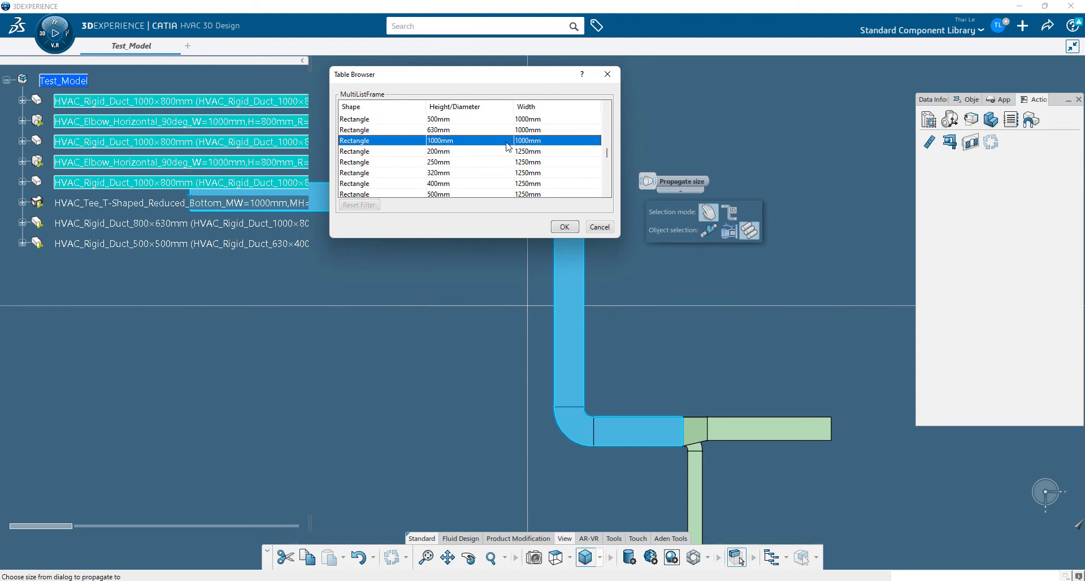
scroll(482, 159, up, 1)
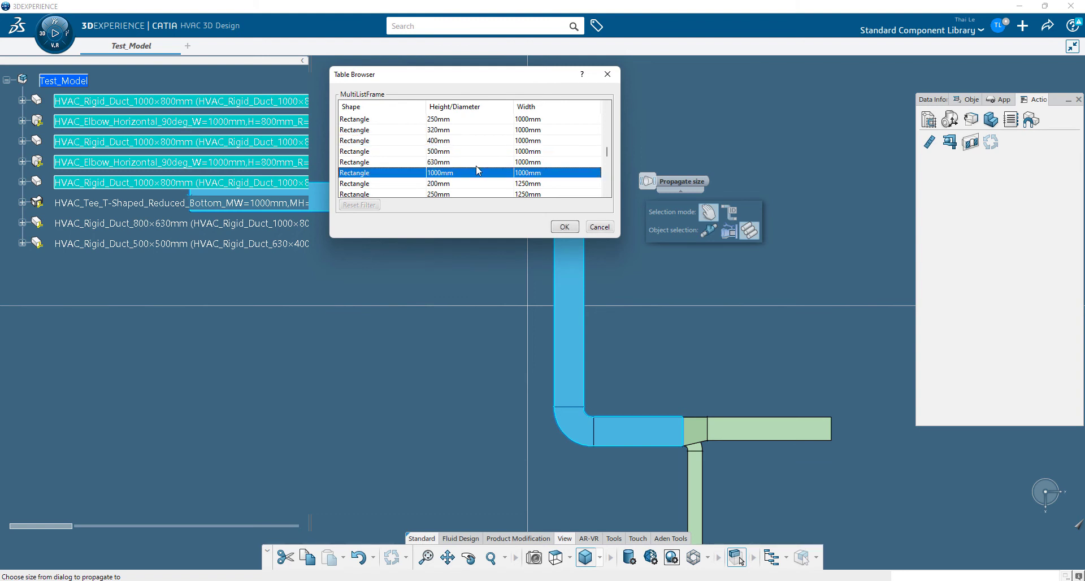
scroll(506, 188, down, 1)
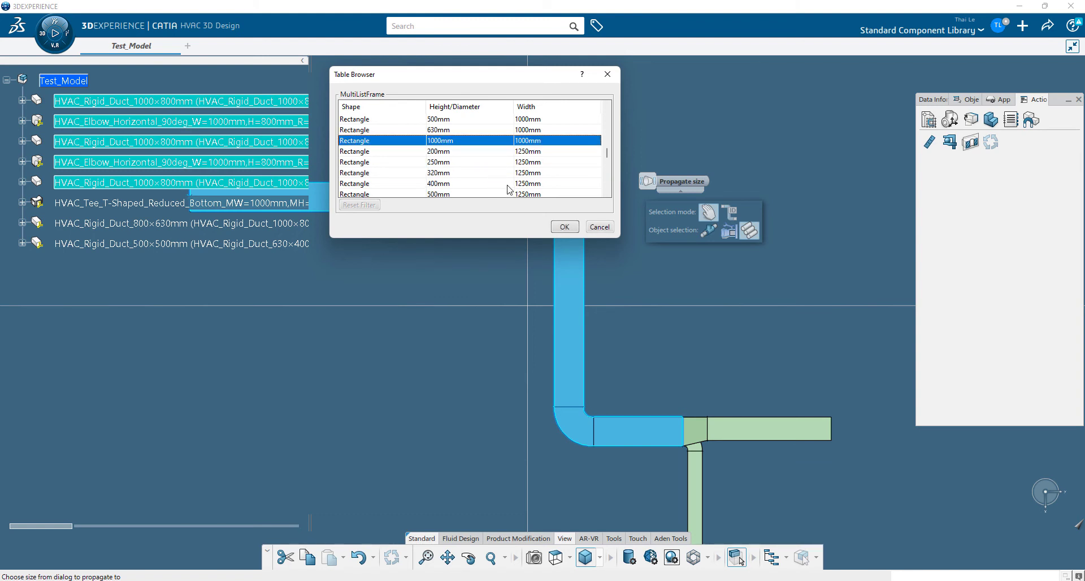
click(566, 227)
Step: Assign the filtered GB rectangular galvanized steel route to the ducts, set the second elbow's new reference to None, and apply the size propagation
click(294, 210)
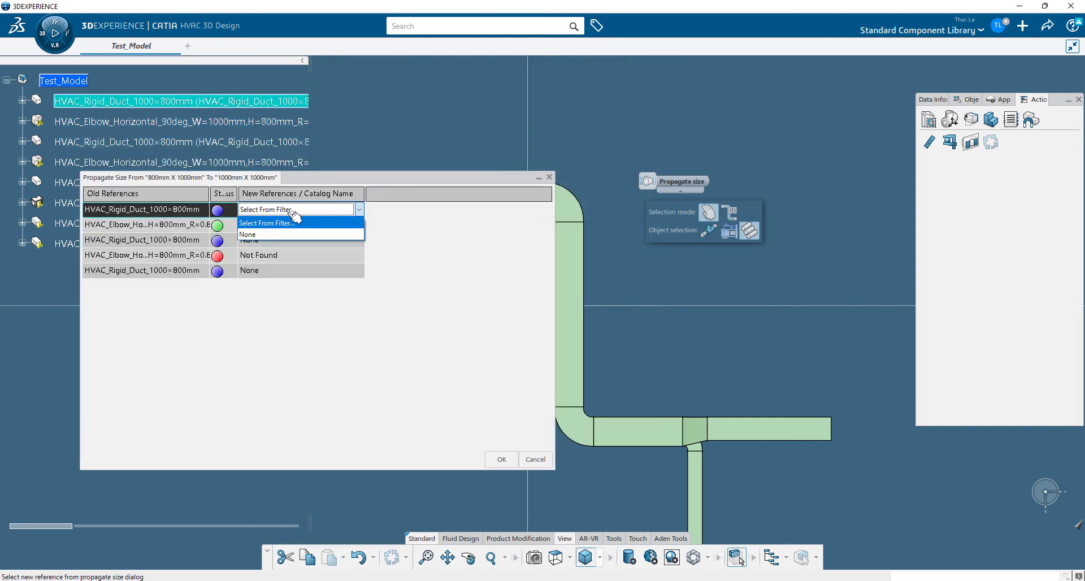
click(278, 224)
click(281, 255)
click(271, 290)
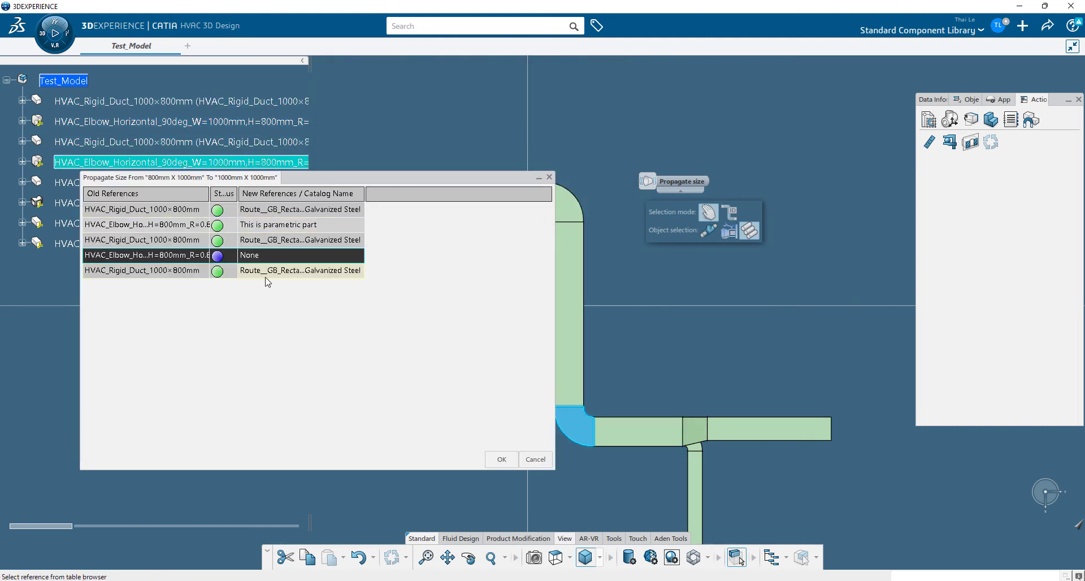
drag(209, 193, 332, 193)
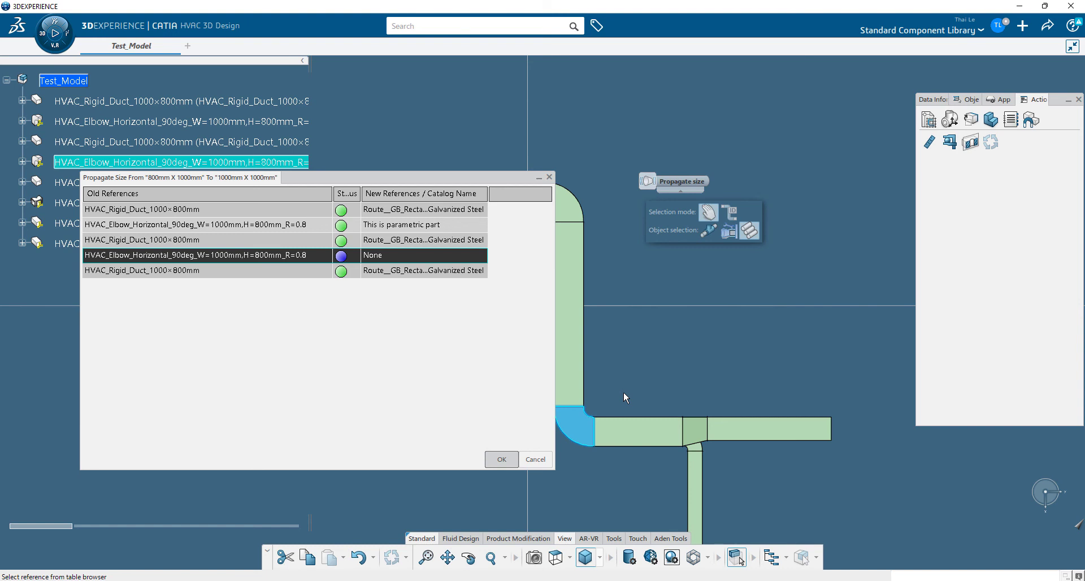
Step: Copy the parametric attributes of the connected 1000×1000mm duct to the reduced tee's upstream main port and update the model
middle_drag(623, 391, 561, 290)
middle_drag(506, 234, 549, 327)
middle_drag(483, 312, 469, 285)
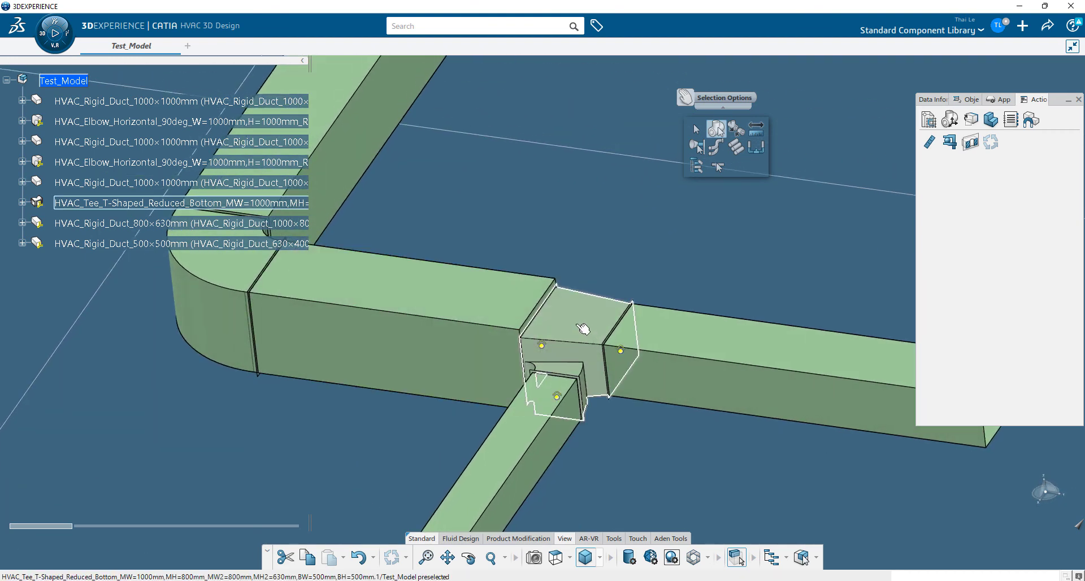
click(582, 328)
click(543, 345)
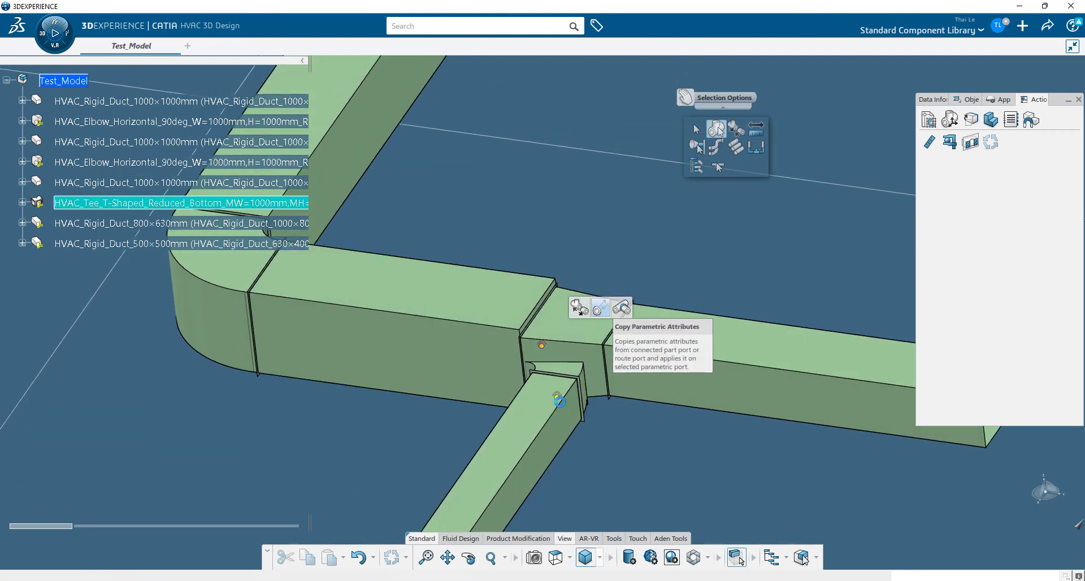
middle_drag(448, 376, 539, 321)
click(391, 554)
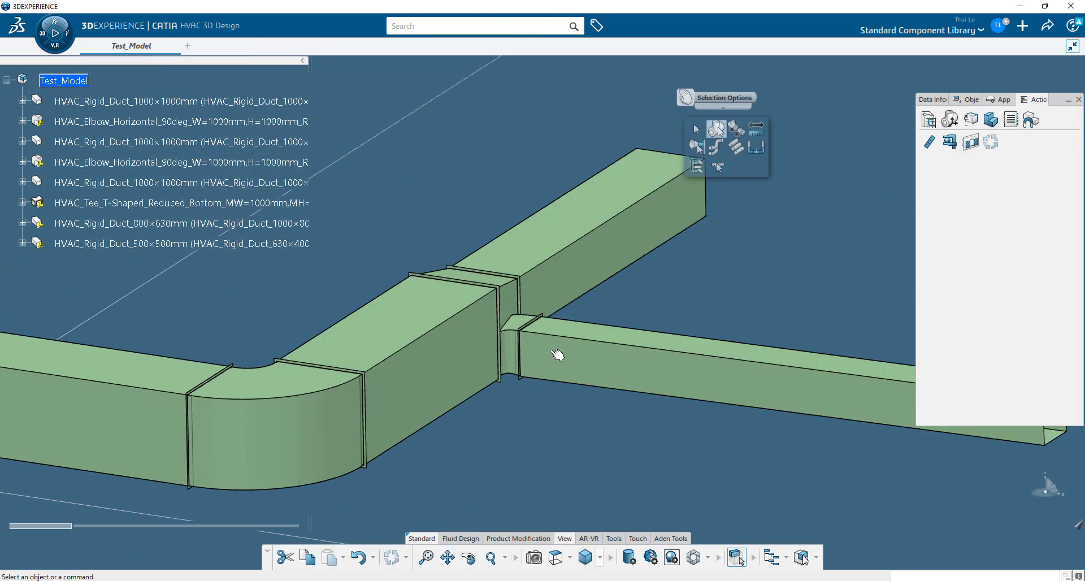
Step: Inspect the resized tee and its connections, and show the whole duct run in the standard top view
middle_drag(557, 354, 487, 497)
click(557, 553)
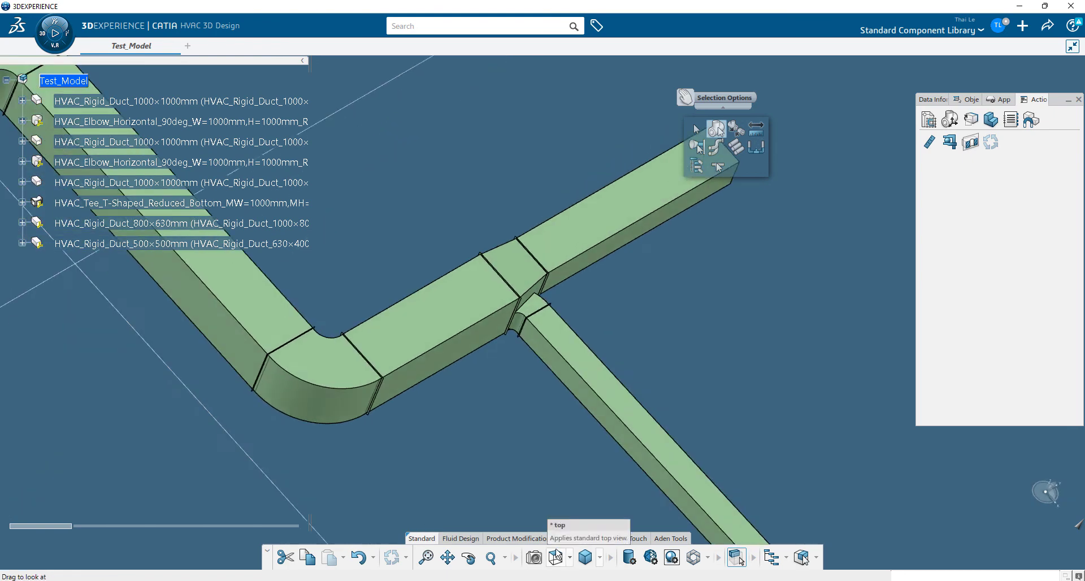
middle_drag(351, 211, 517, 433)
scroll(507, 326, down, 5)
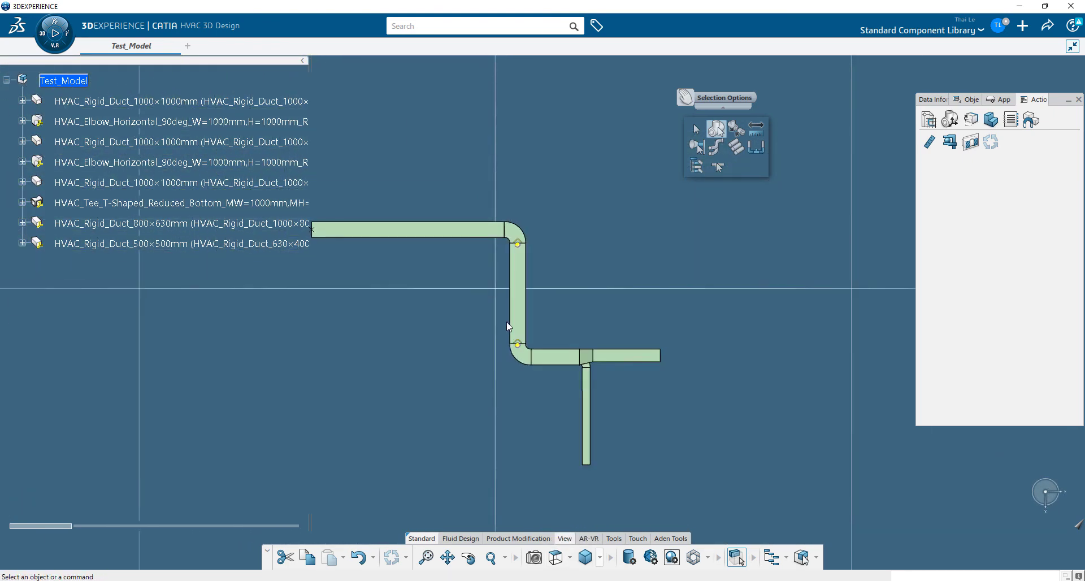